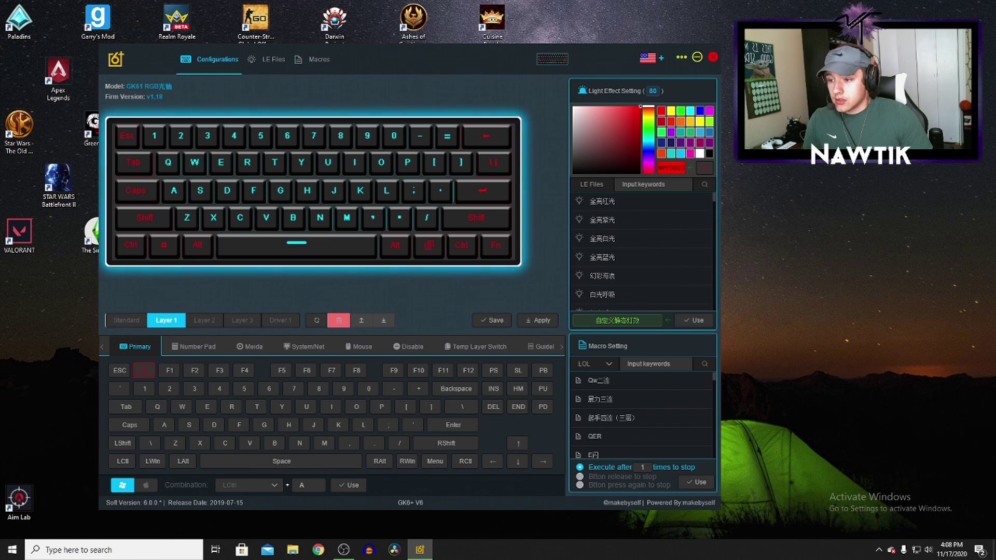
- Set the static light colour of all the keys to orange-red (#ff4500)
mouse_move(395, 245)
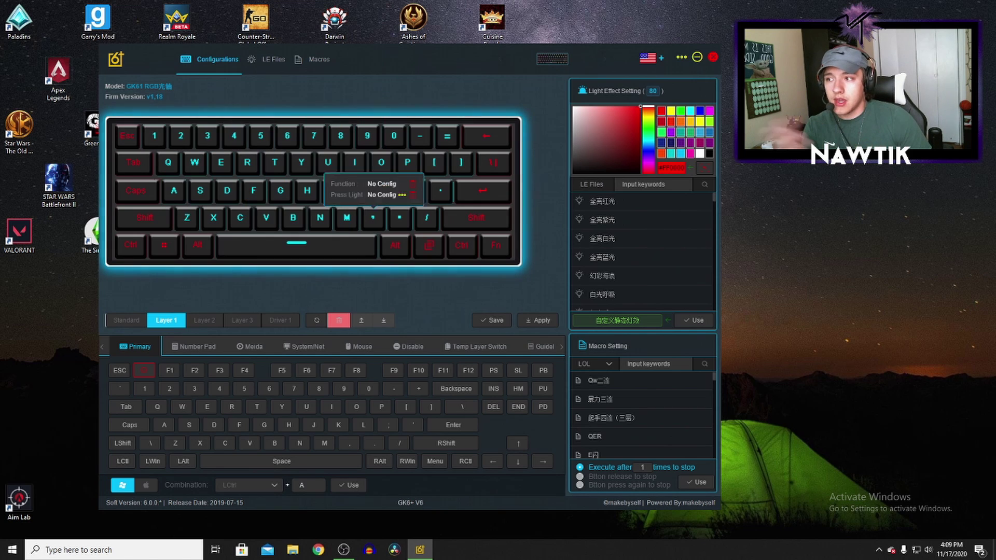
left_click(648, 118)
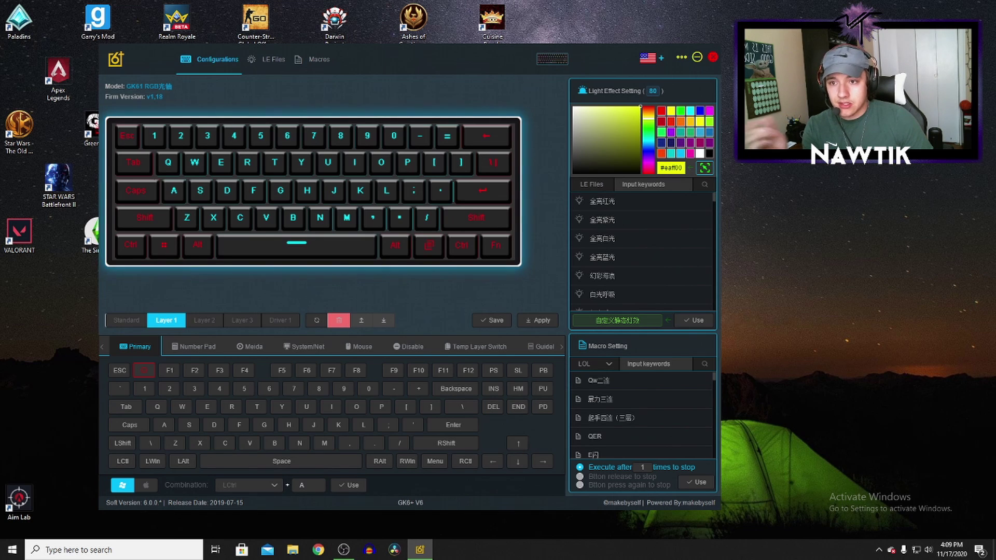
left_click(681, 142)
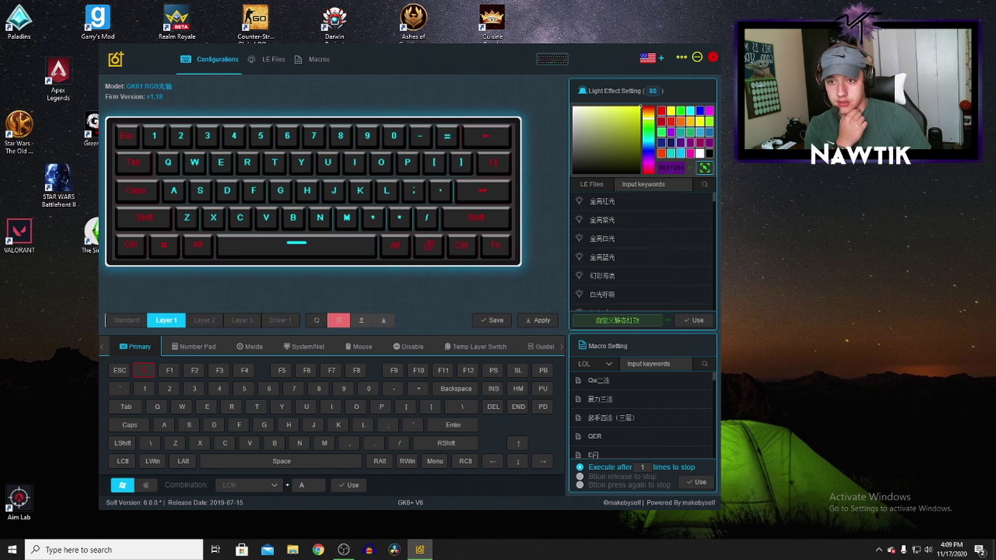
left_click(661, 154)
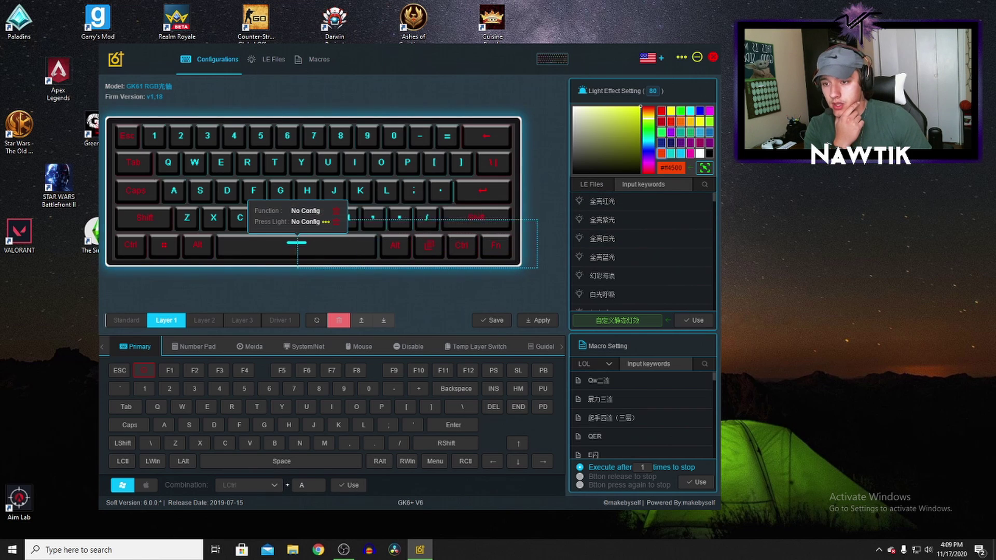
left_click(695, 320)
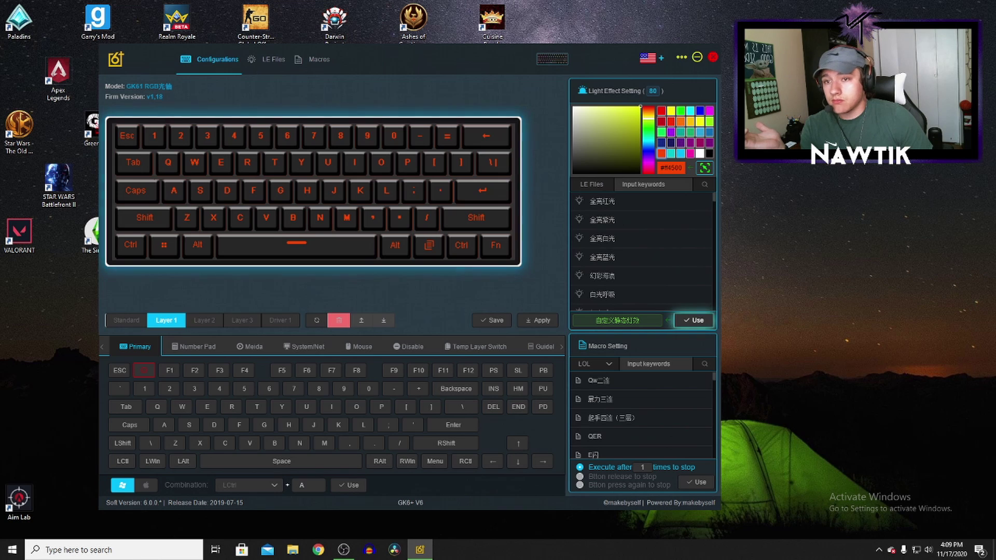
- Colour the left half of the keys yellow and the rightmost keys dark red, and apply the lighting to the keyboard
left_click(700, 121)
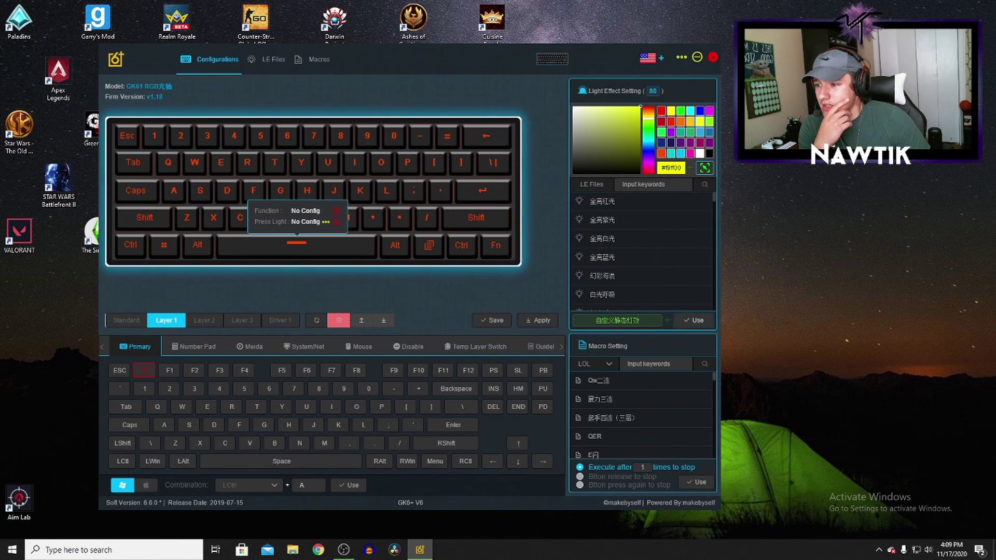
left_click(697, 320)
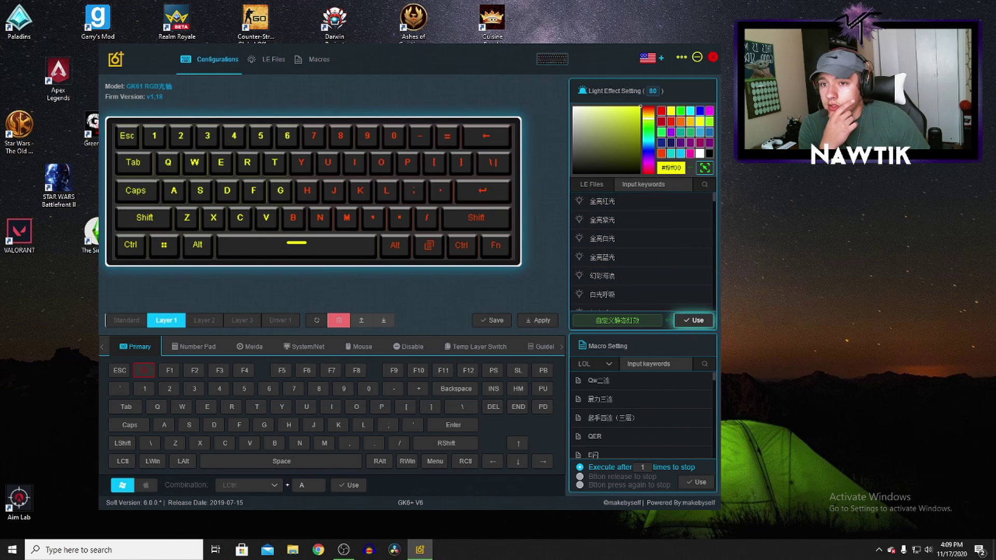
left_click(661, 121)
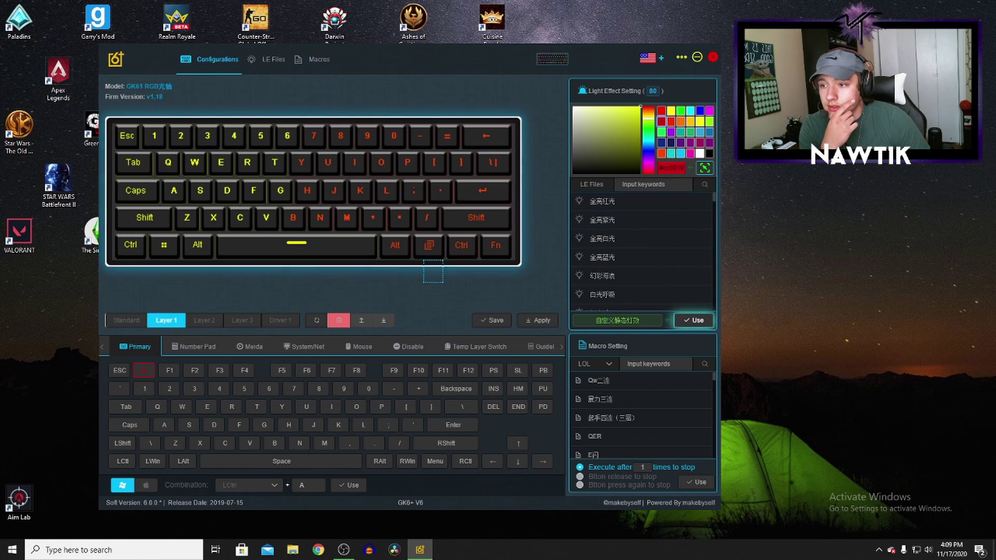
left_click_drag(423, 283, 499, 120)
left_click(697, 320)
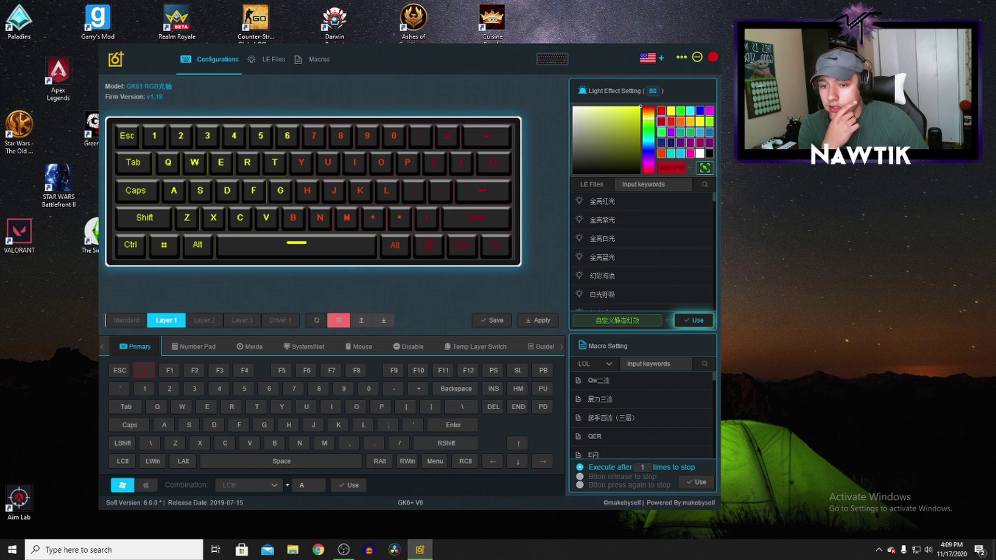
left_click(538, 320)
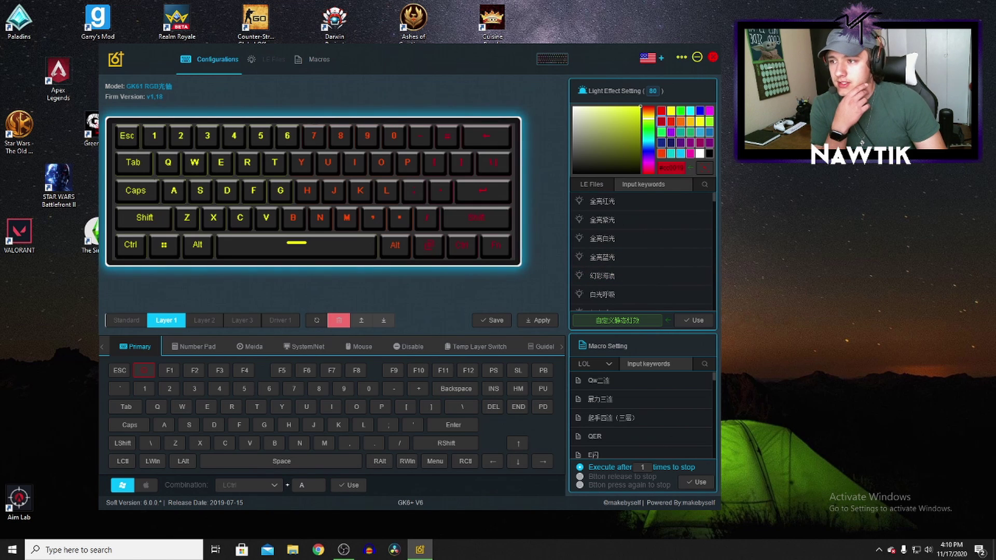
- Preview the 全亮白光 effect in the light effect file library and return to the keyboard configuration
left_click(273, 59)
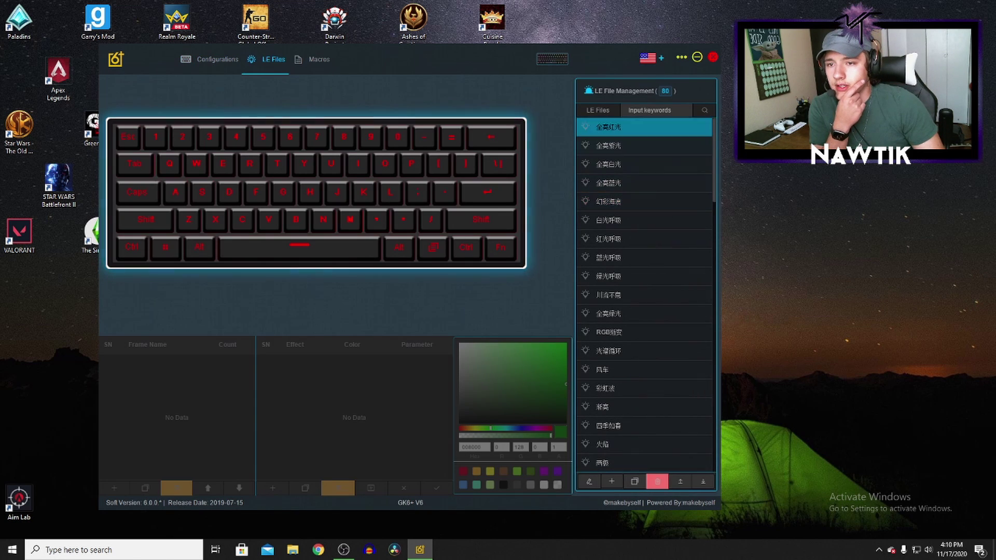
left_click(643, 165)
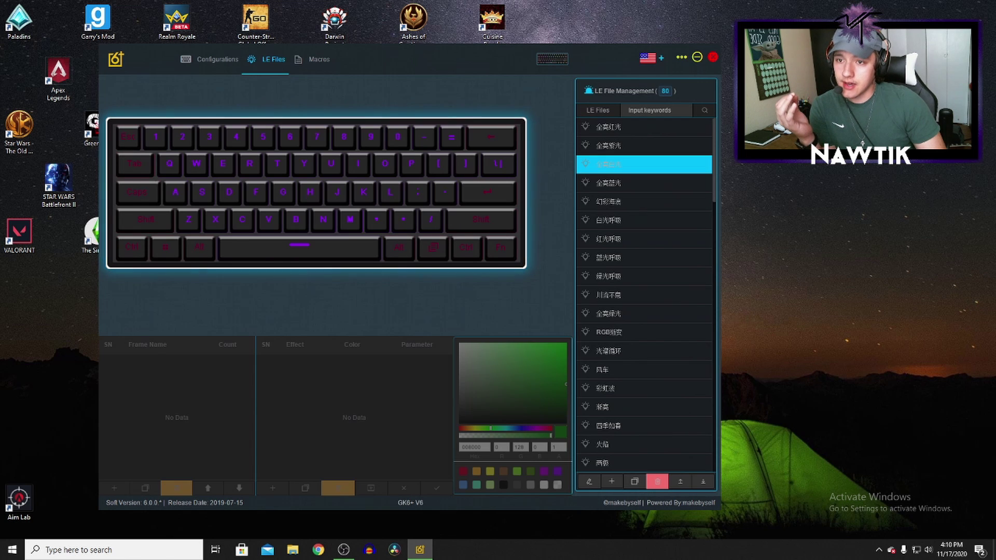
left_click(210, 60)
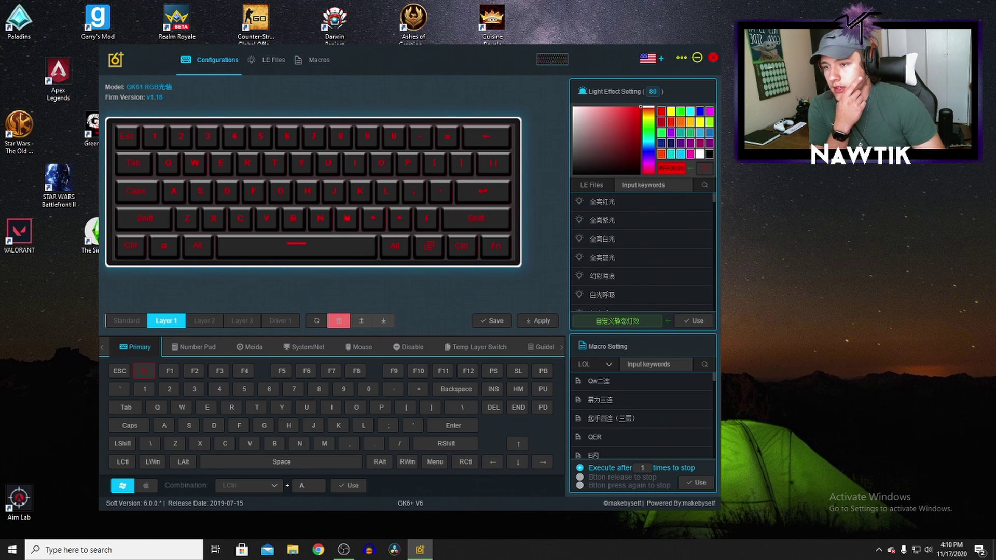
- Assign the 渐亮 preset light effect to Layer 1 and apply it to the keyboard
scroll(604, 246, "down", 6)
left_click(604, 244)
left_click(604, 226)
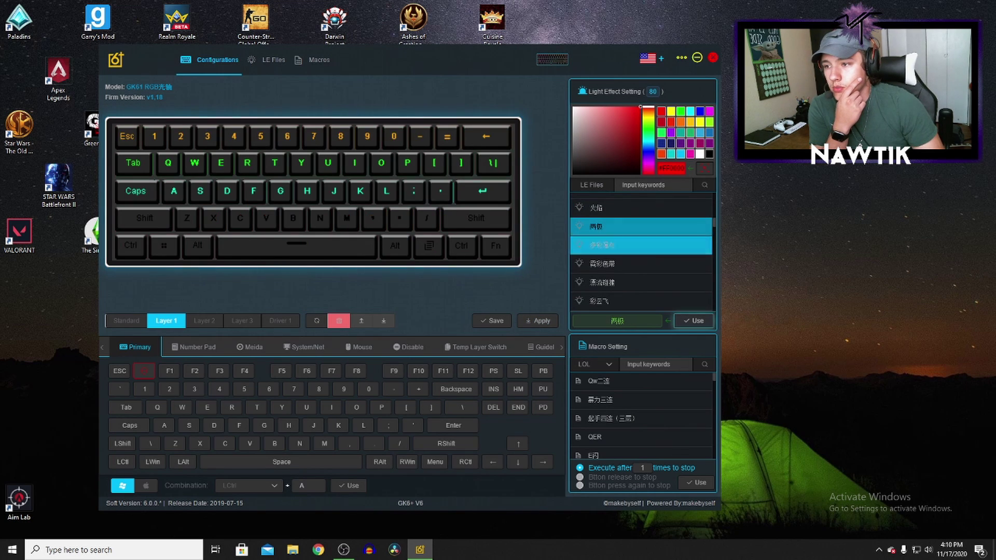
scroll(604, 245, "down", 3)
left_click(604, 274)
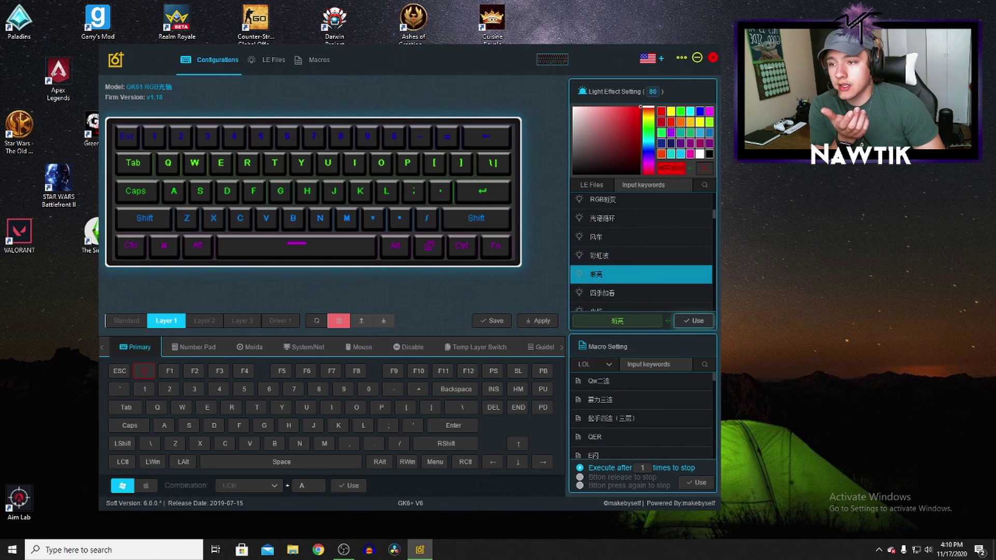
left_click(537, 321)
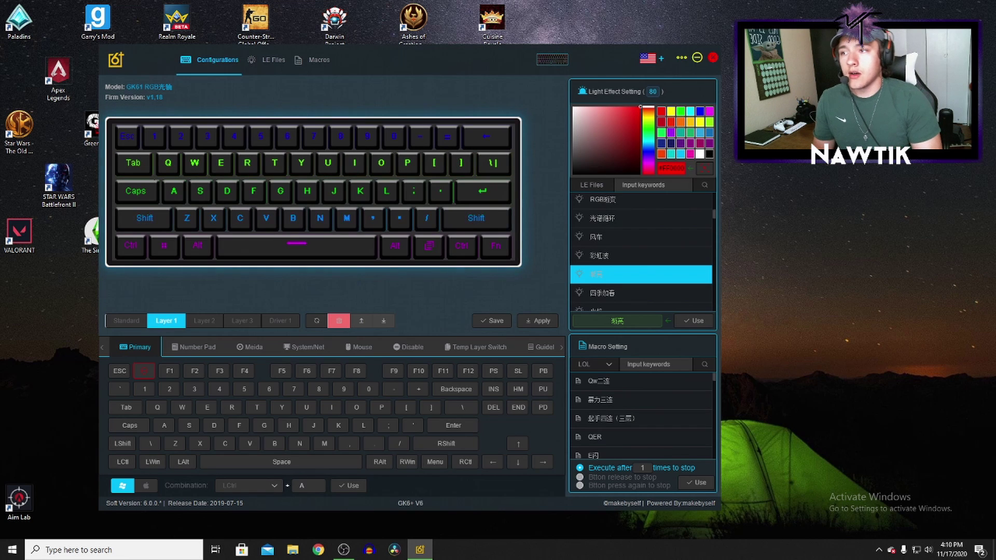
- Find the 全亮蓝光 effect in the light effect file library and open its frame0 for editing
left_click(272, 59)
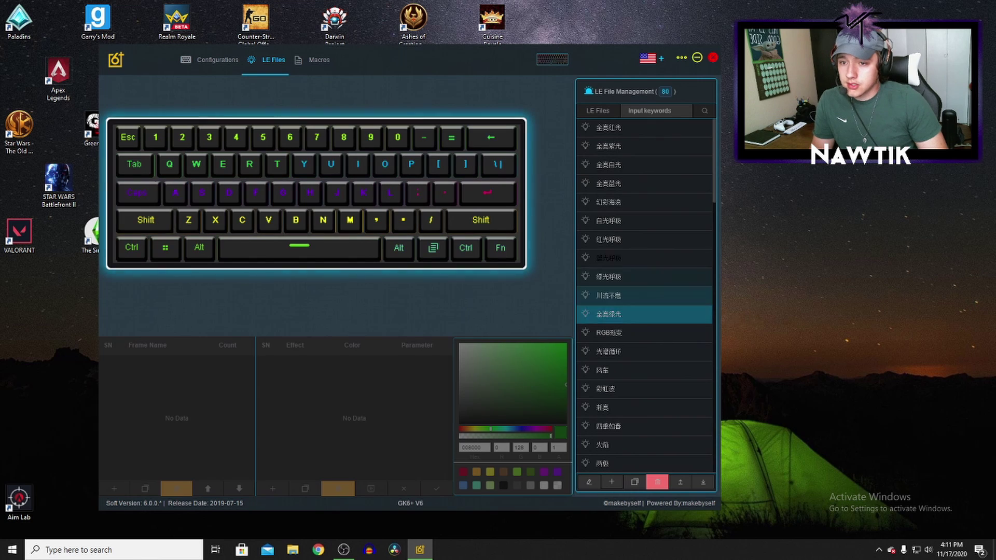
left_click(644, 239)
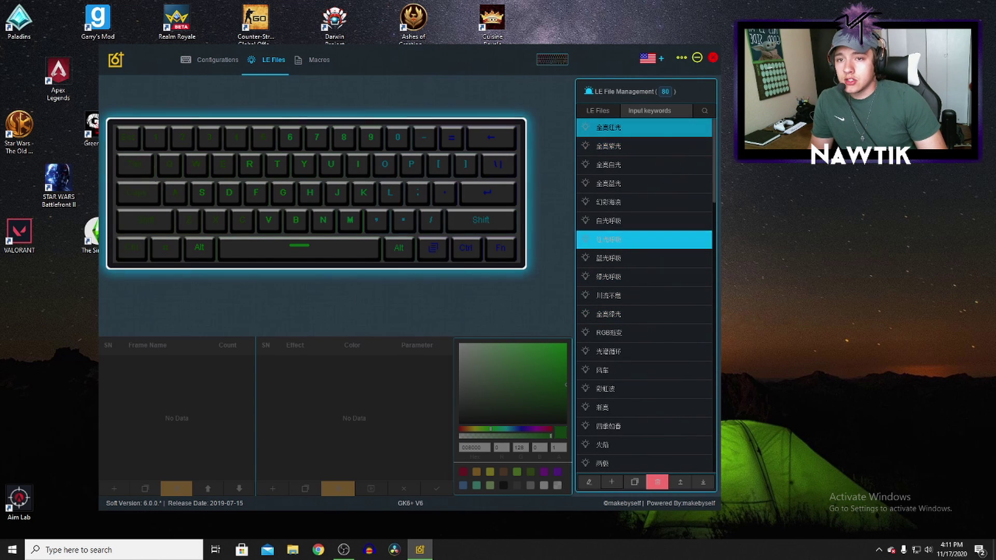
left_click(644, 127)
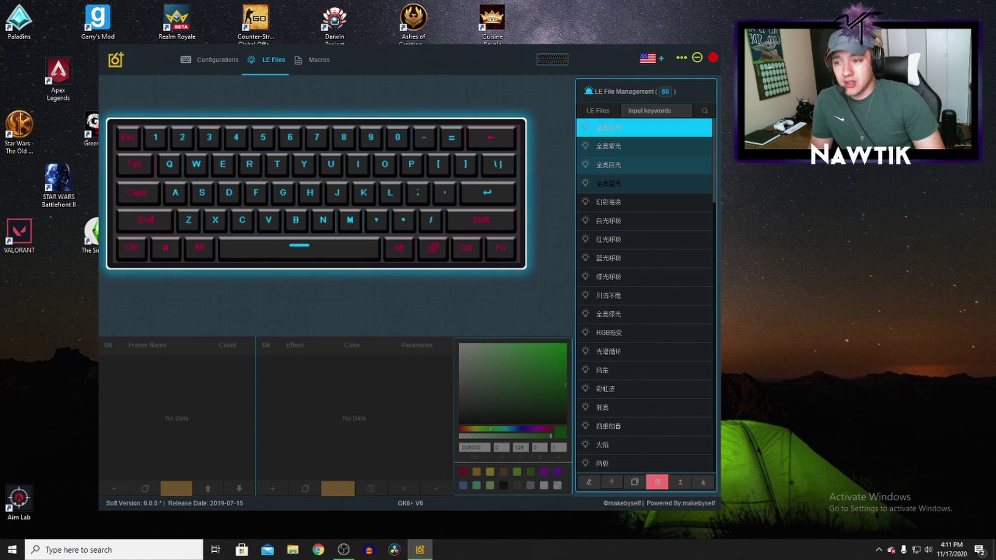
left_click(643, 165)
left_click(644, 183)
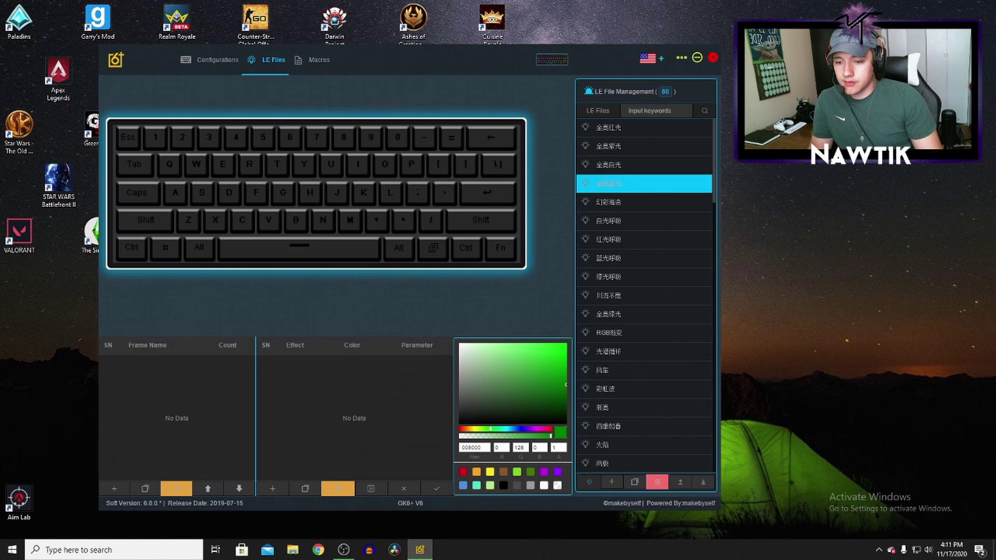
left_click(476, 329)
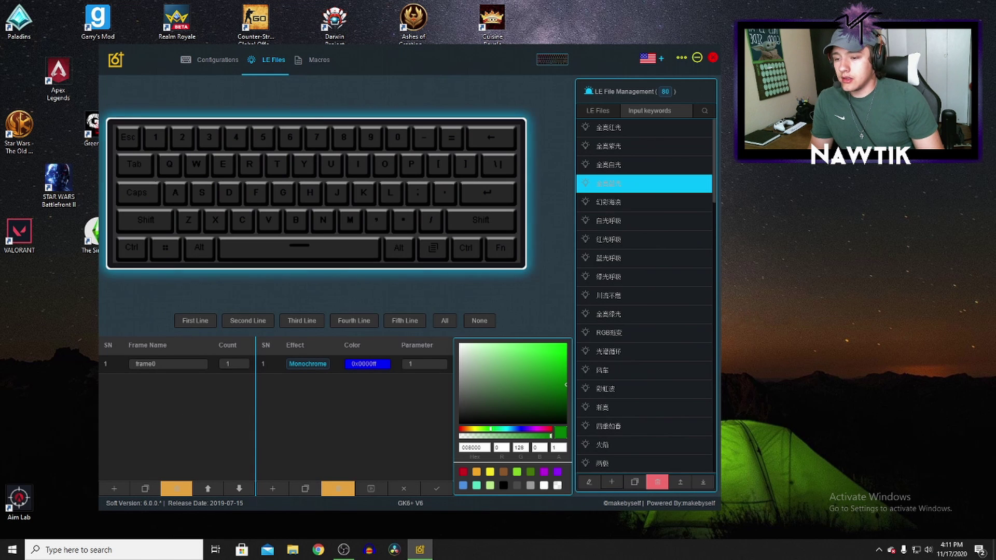
- Replace the Monochrome effect in frame0 with a Breathing effect
left_click(275, 363)
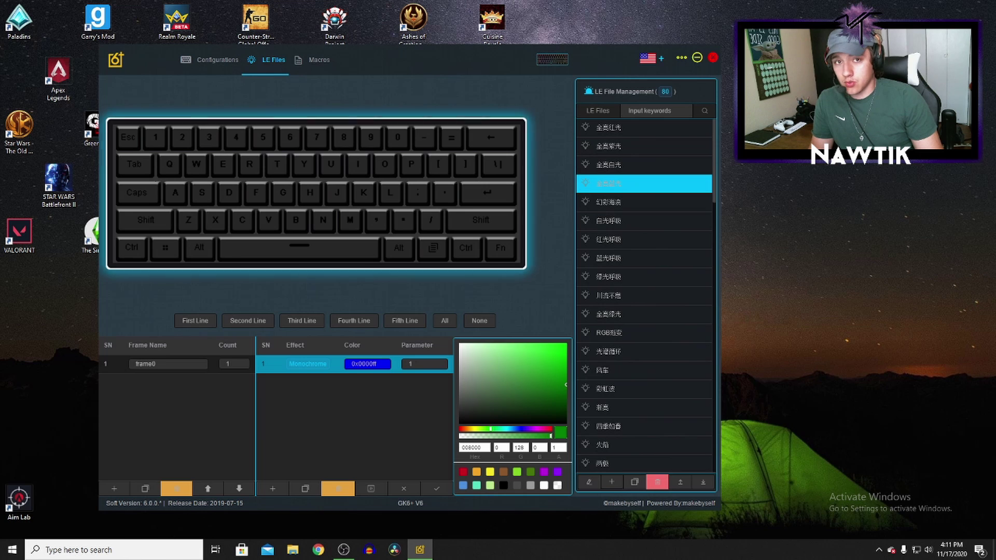
left_click(367, 364)
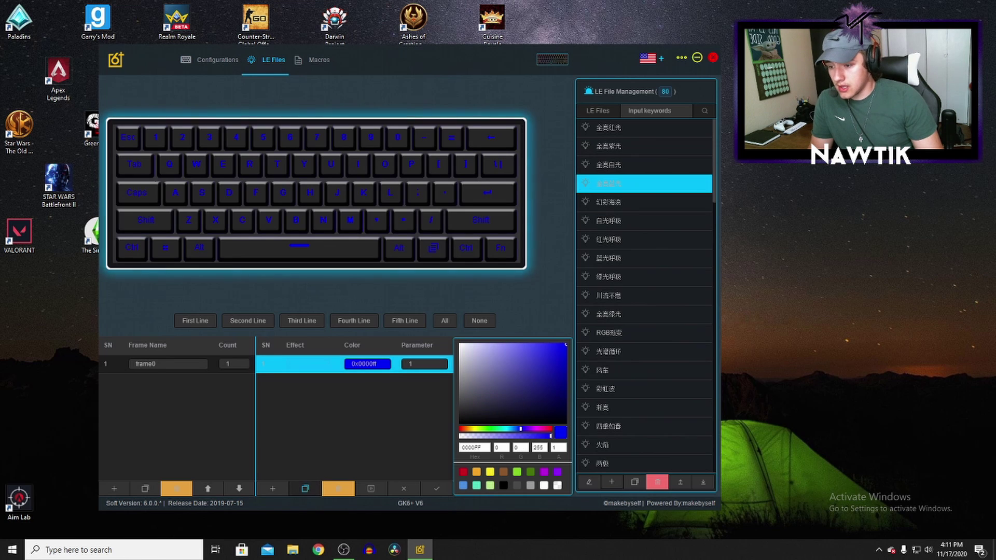
left_click(338, 488)
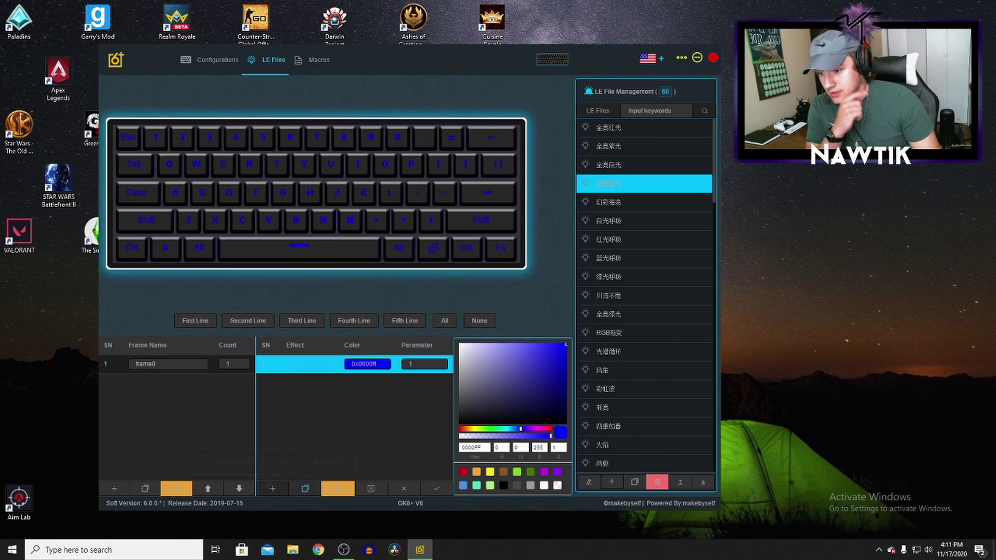
left_click(272, 488)
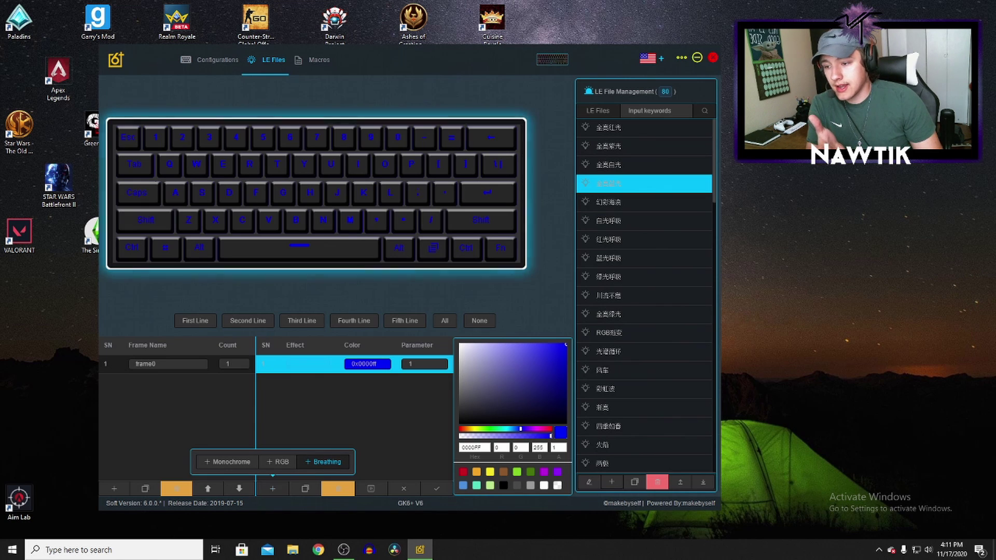
left_click(324, 461)
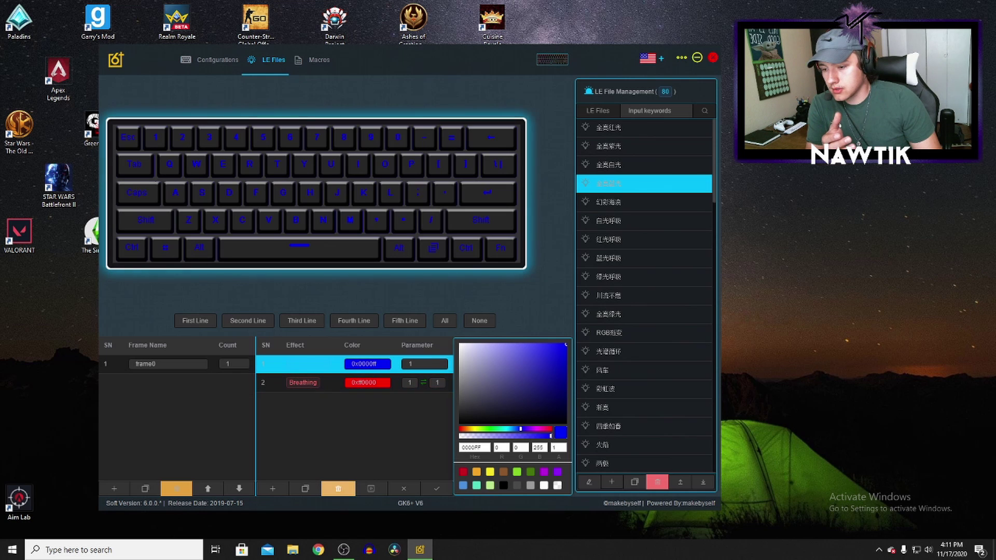
left_click(338, 488)
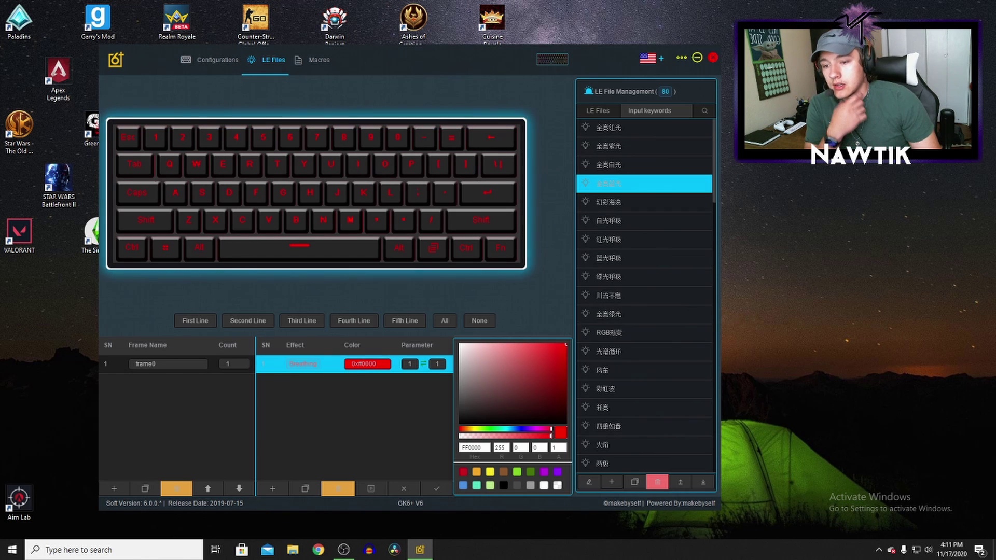
- Set the Breathing effect's colour to 0074FF and its second parameter to 35, and save the light effect file
left_click(513, 428)
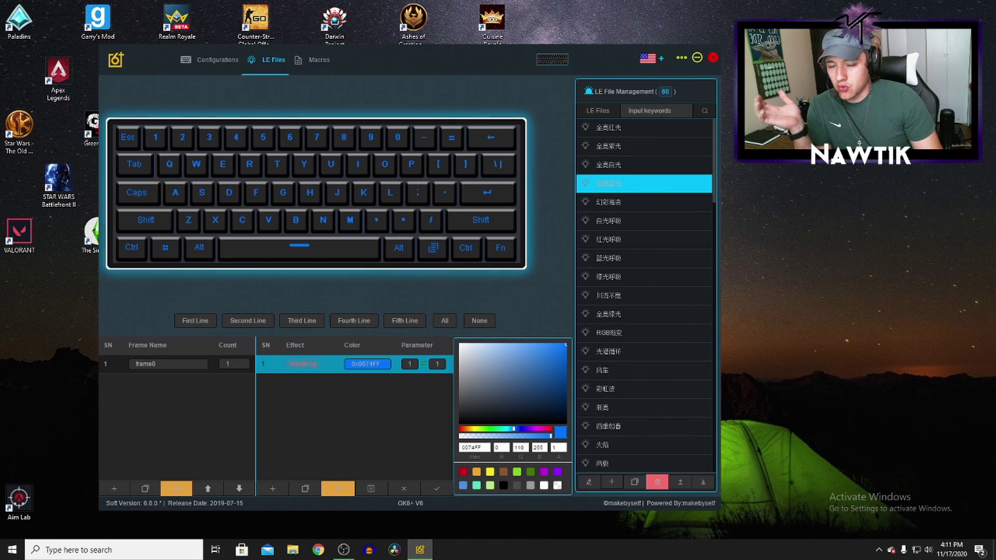
left_click(438, 364)
key("BackSpace")
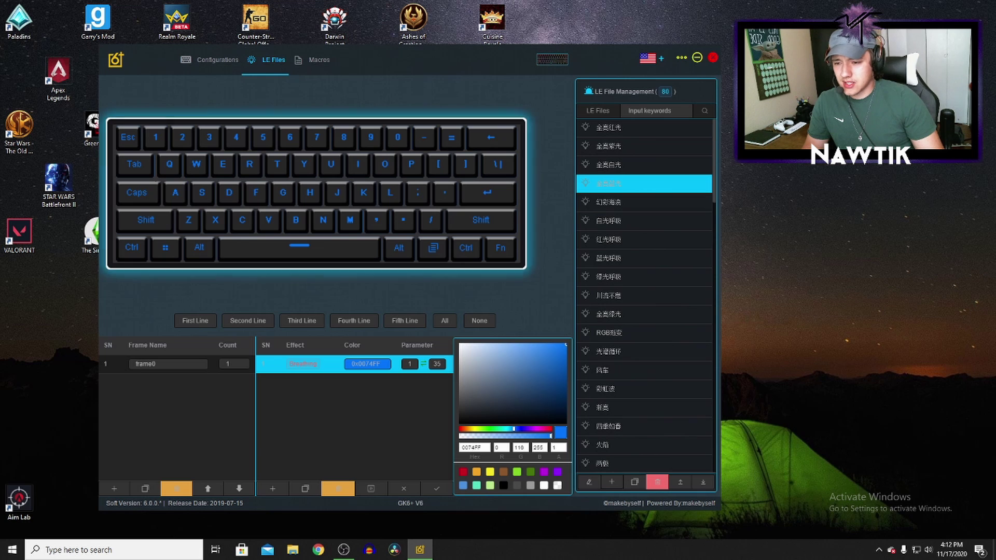
left_click(437, 488)
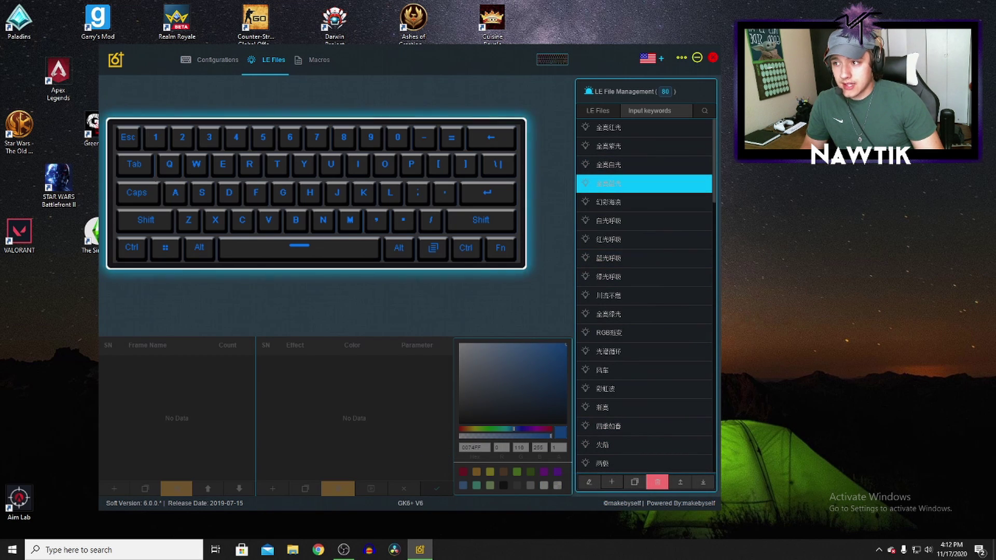
- Assign the edited 全亮蓝光 light effect to Layer 1 in the configuration and apply it to the keyboard
left_click(217, 59)
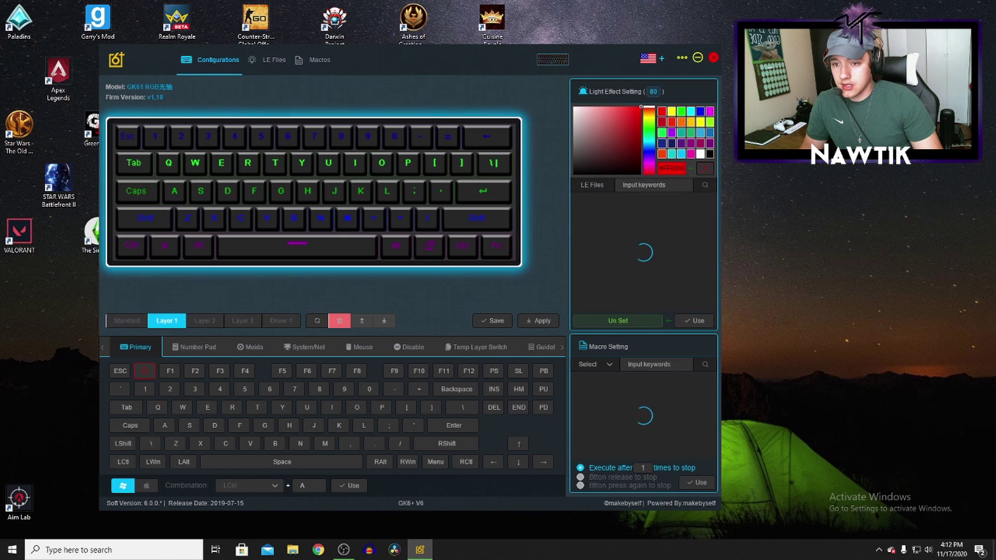
scroll(622, 276, "up", 4)
left_click(622, 220)
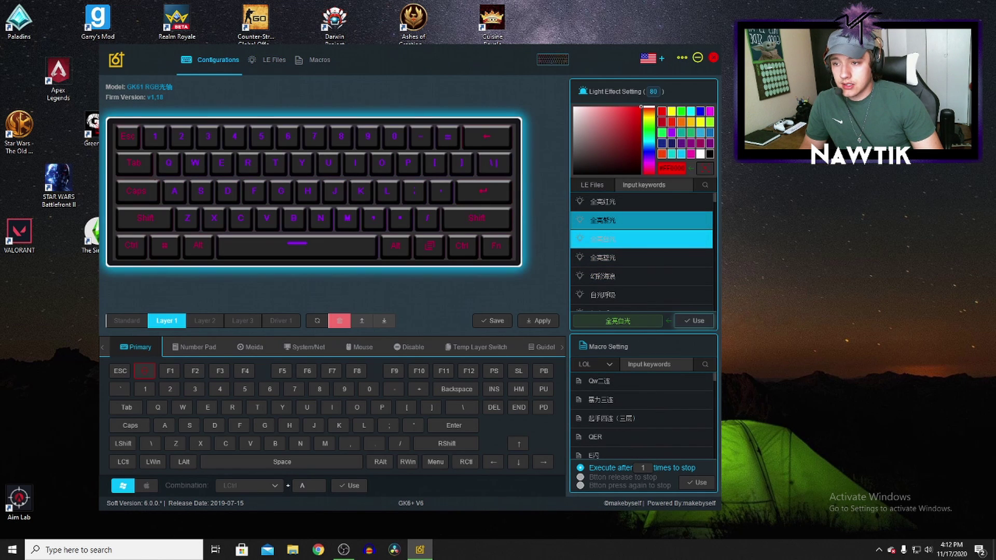
left_click(623, 257)
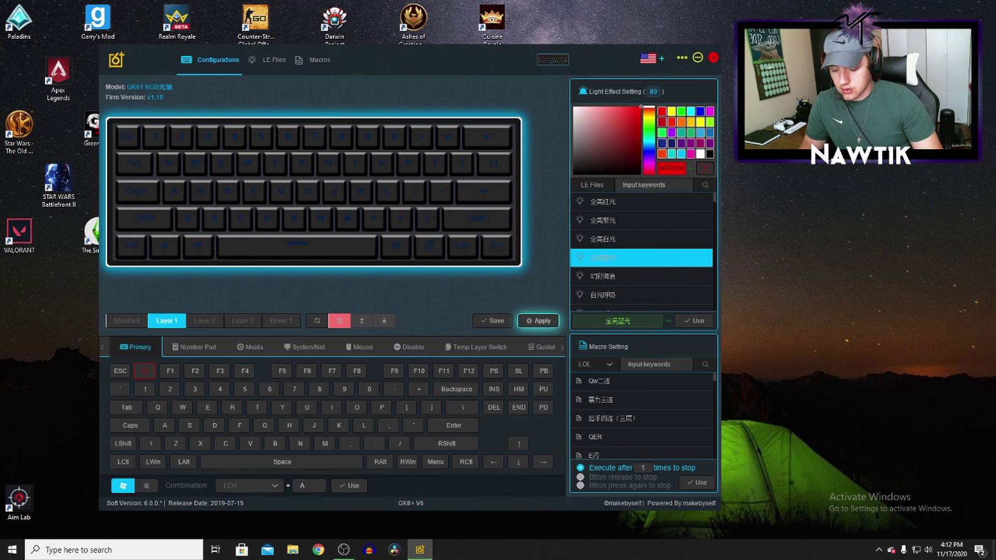
left_click(538, 321)
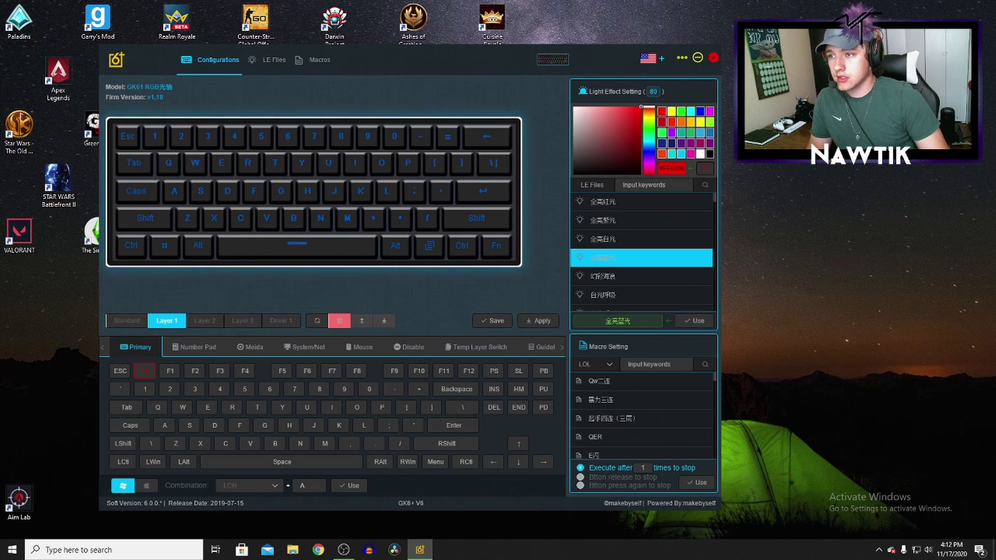
- Set the second parameter of the Breathing effect in the 全亮蓝光 light effect file to 15 and save the file
left_click(267, 60)
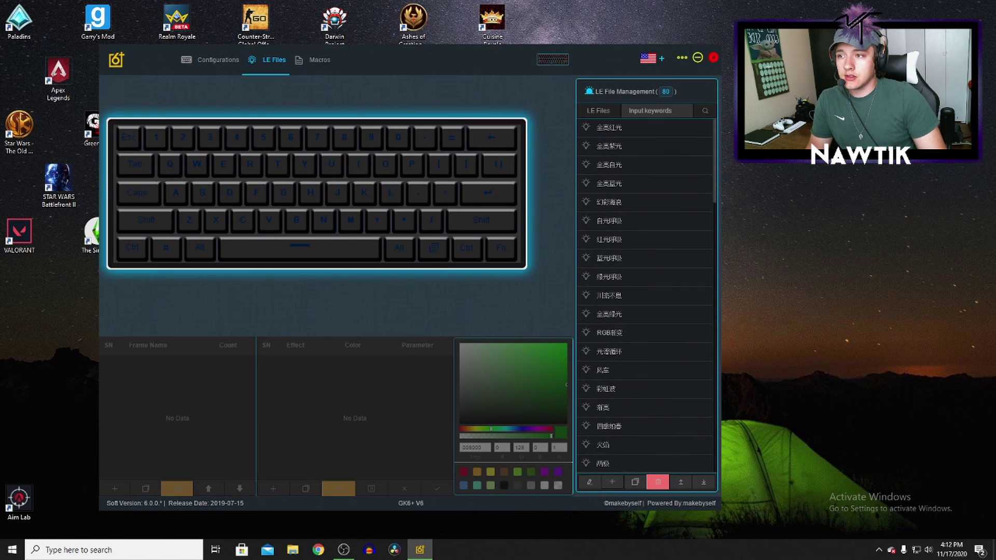
left_click(609, 183)
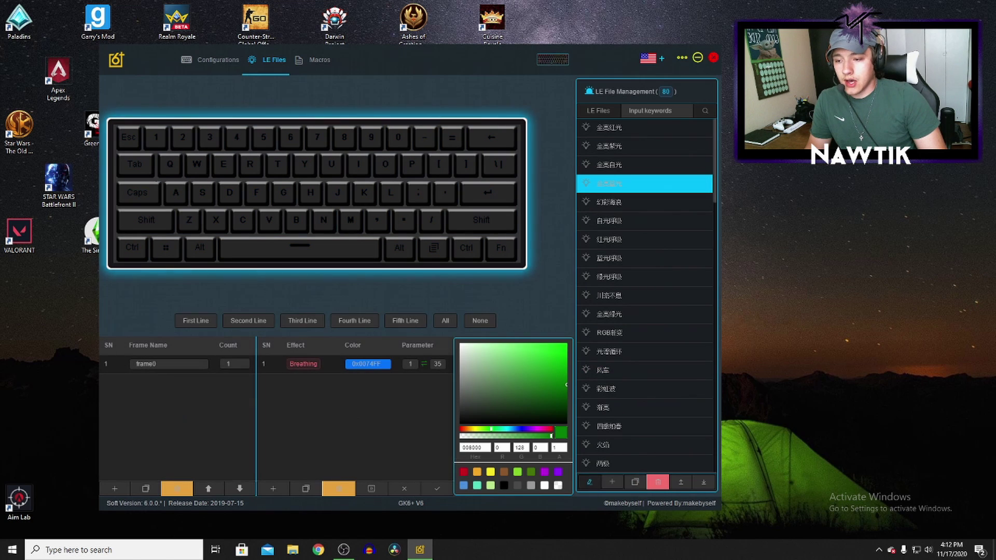
left_click(440, 364)
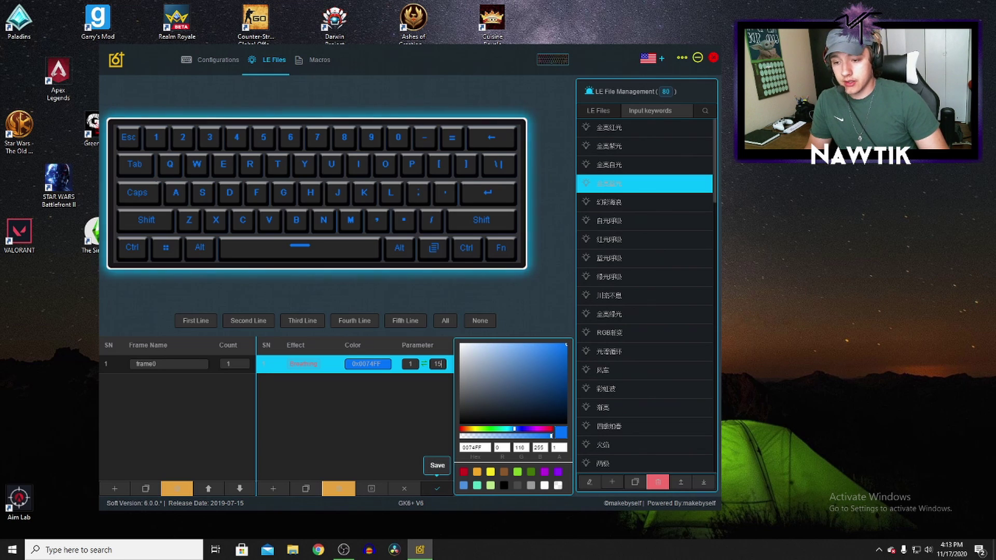
left_click(437, 489)
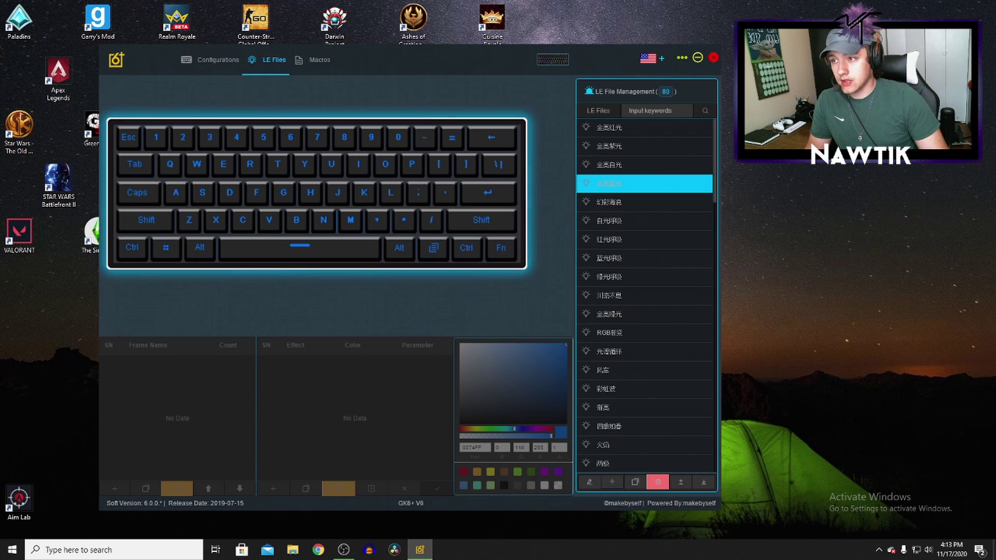
left_click(213, 60)
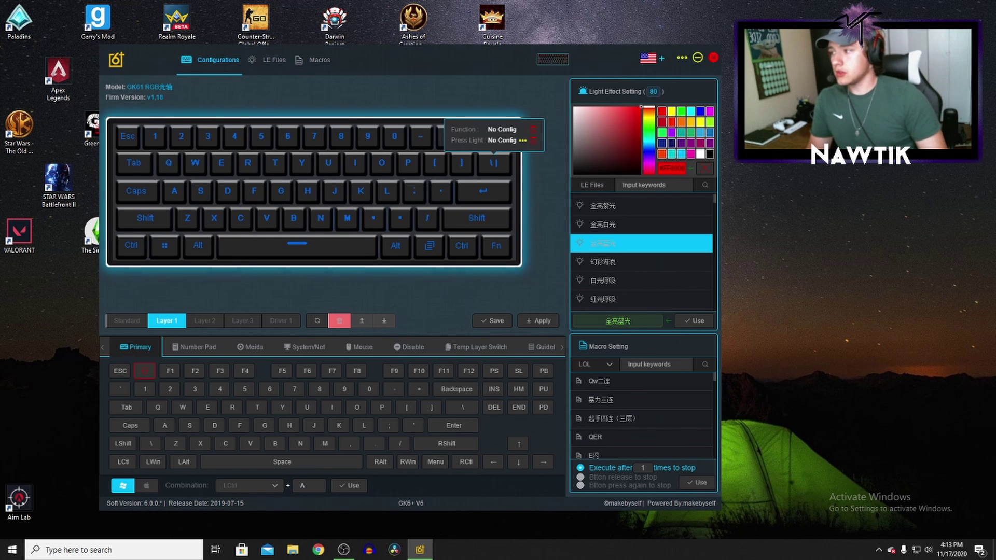
- Add an RGB effect to frame0 of the 全亮蓝光 file and give it the number row keys from 1 to =
left_click(270, 59)
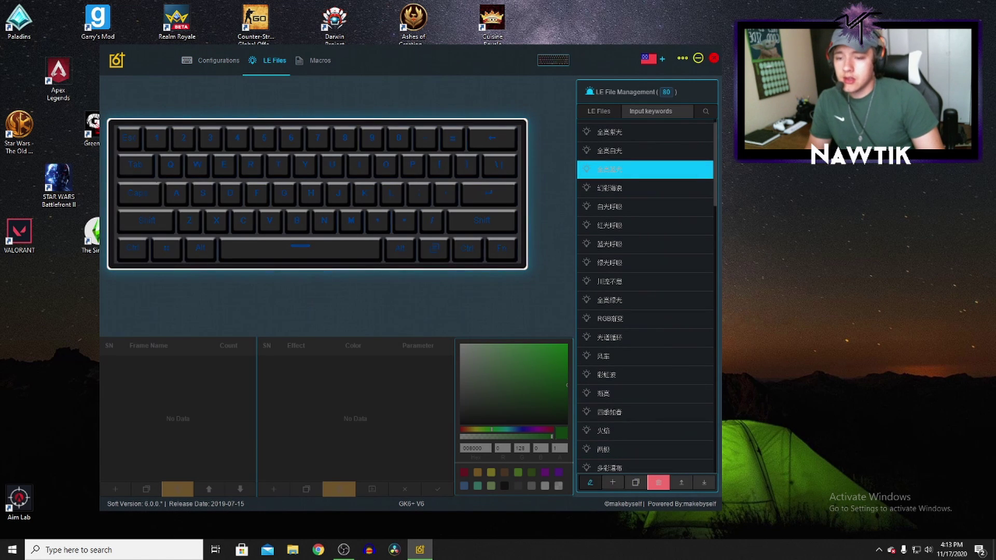
left_click(273, 489)
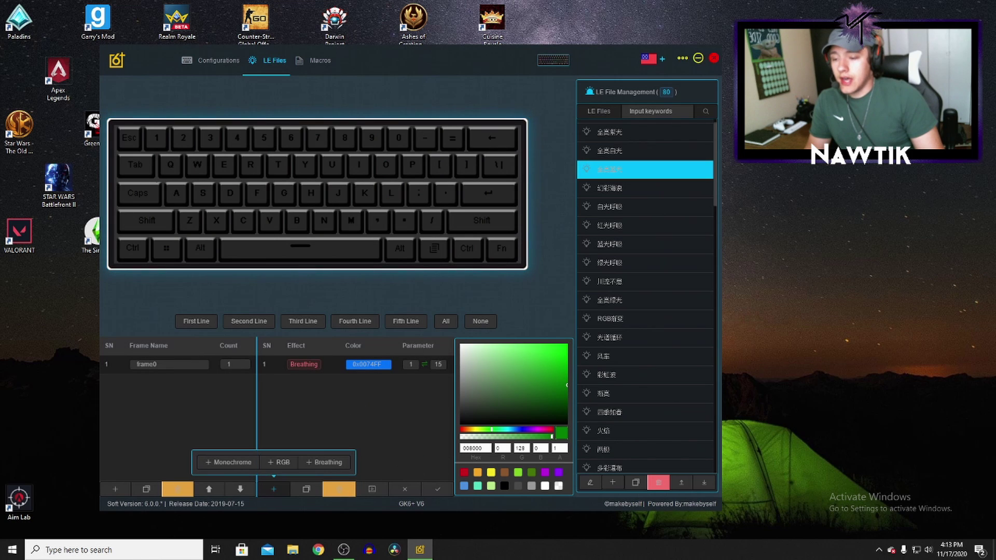
left_click(278, 462)
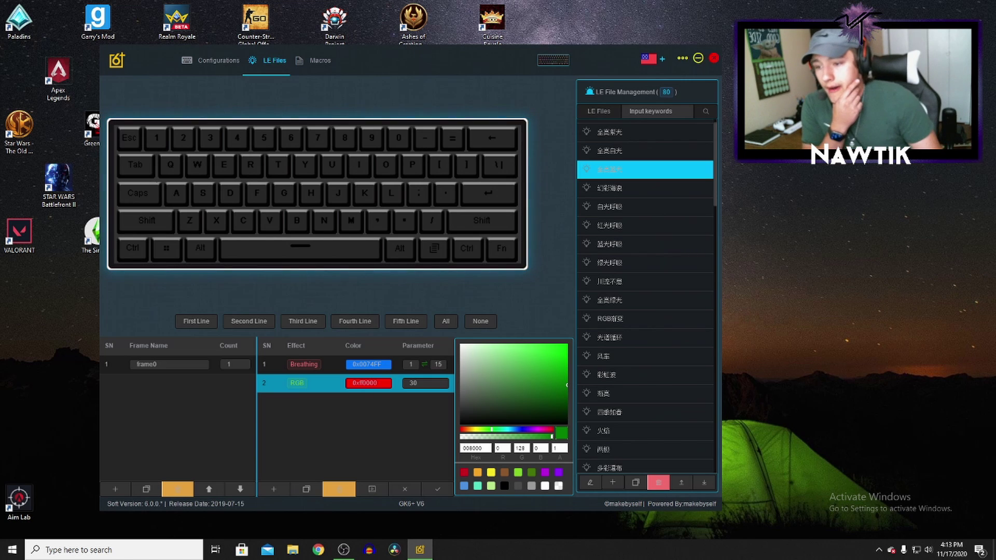
left_click(329, 365)
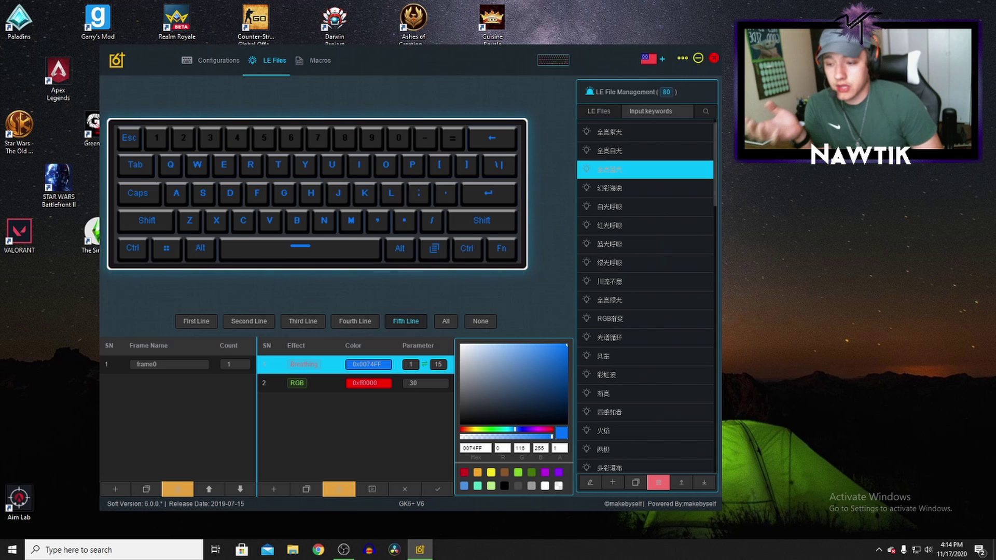
left_click(275, 382)
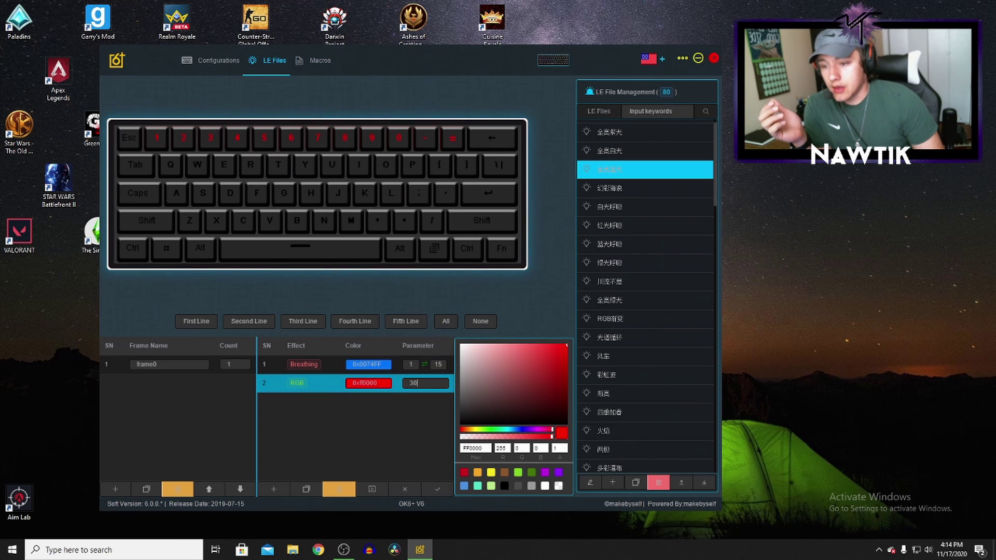
- Set the RGB effect's parameter to 15 in the light effect file, save it, and apply it to the keyboard's Layer 1
left_click(421, 383)
key("BackSpace")
key("BackSpace")
type("15")
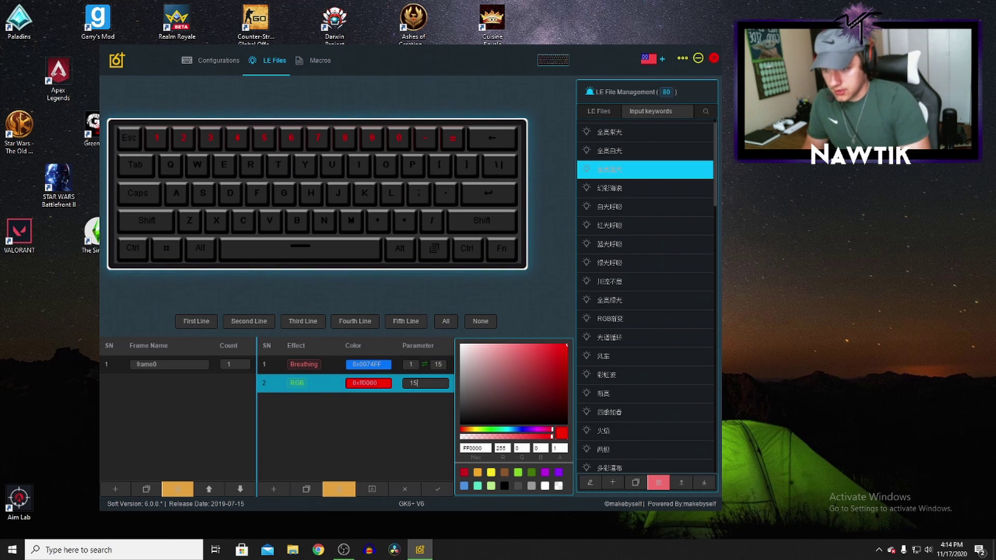
key("Return")
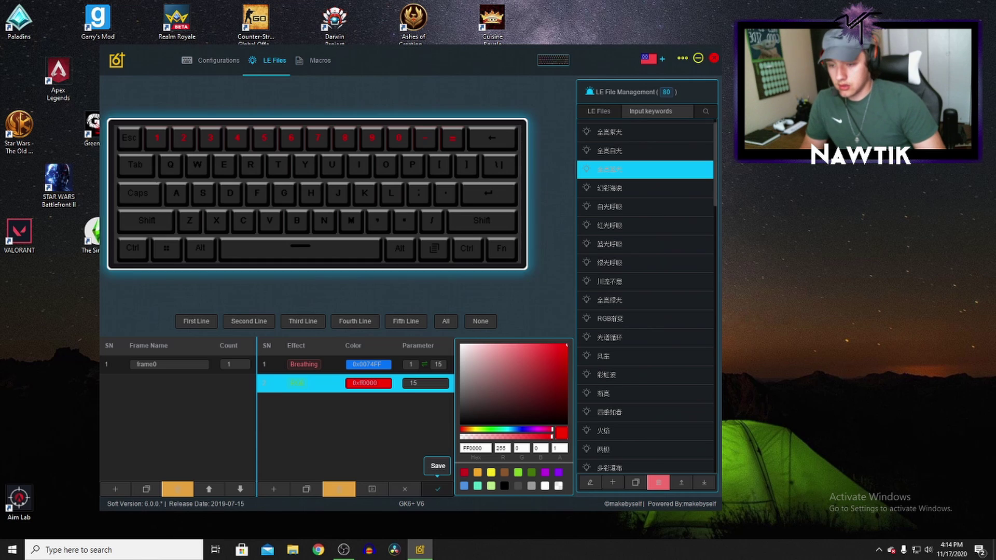
left_click(437, 489)
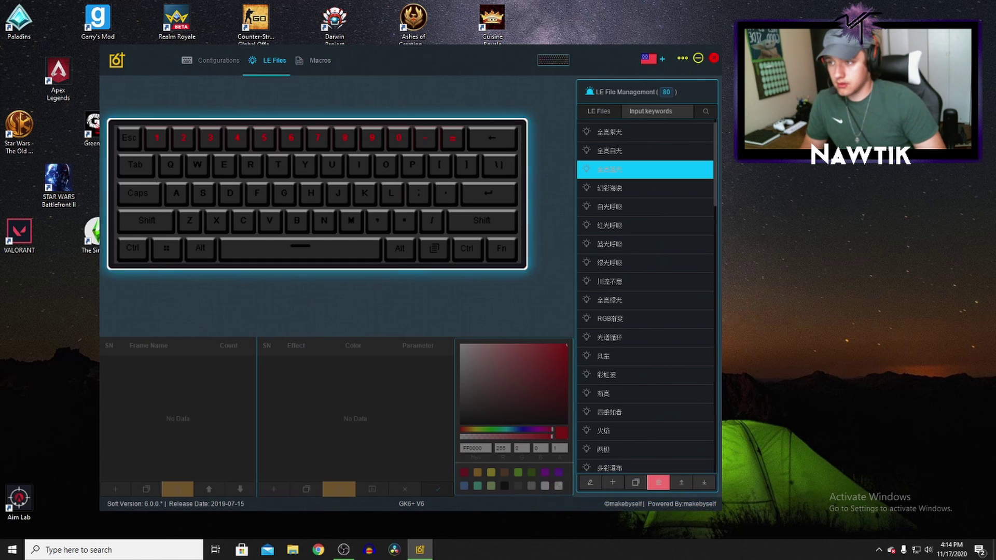
left_click(211, 61)
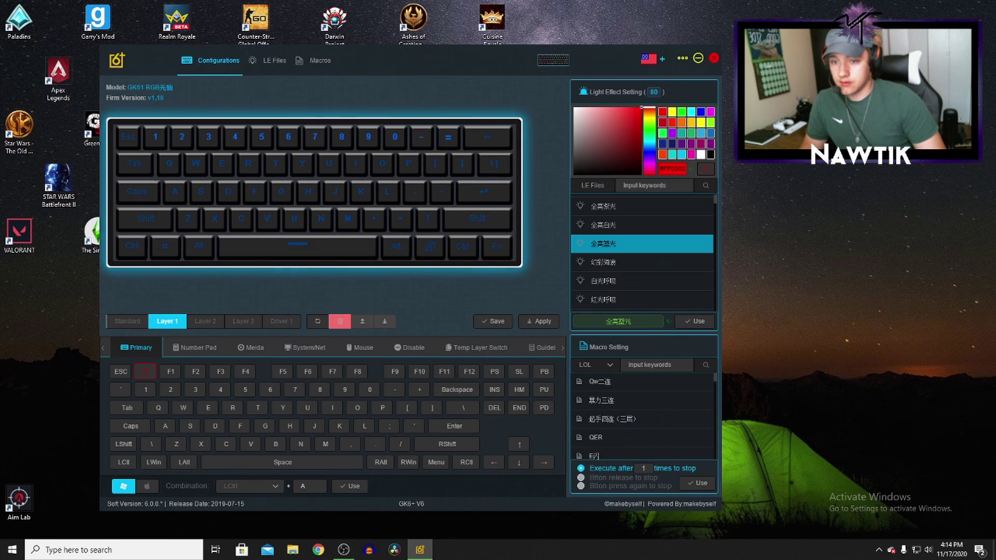
left_click(538, 320)
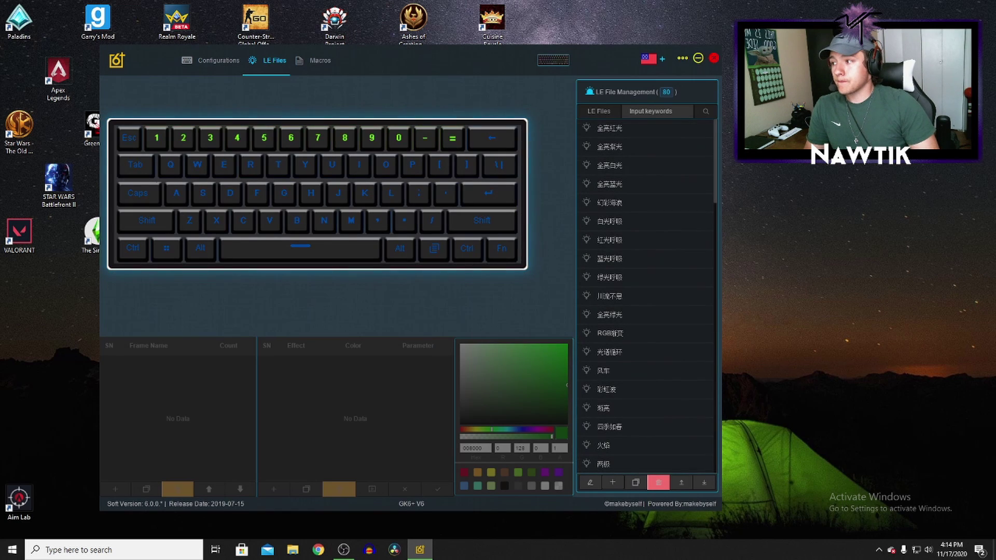
- Reopen the 全亮蓝光 file for editing and add a second RGB effect in colour F100FF to frame0
scroll(644, 169, "down", 1)
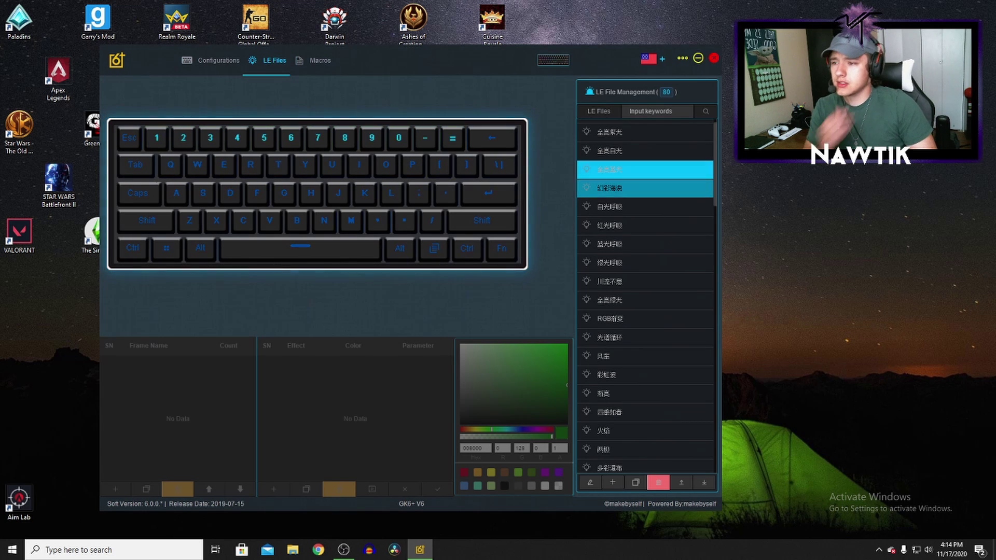
left_click(590, 482)
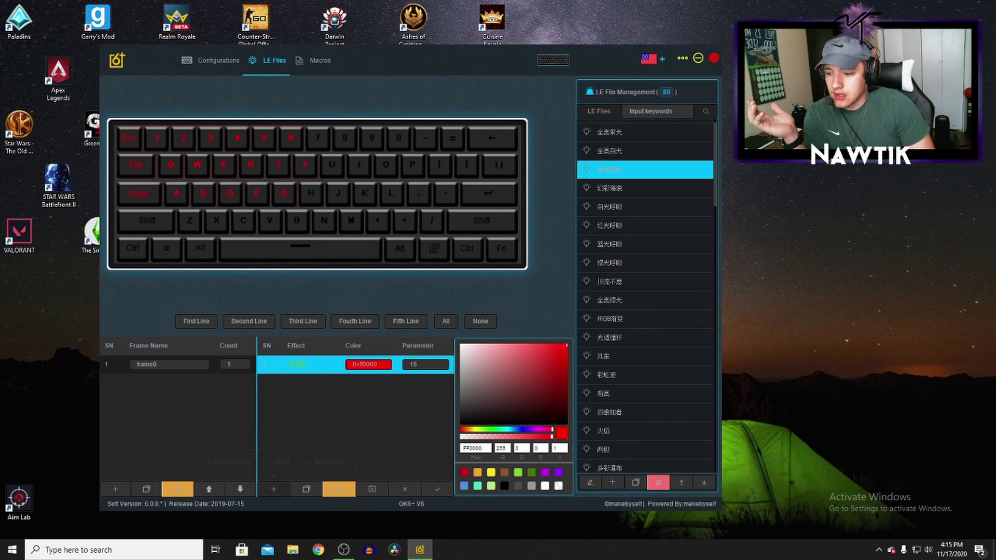
left_click(273, 489)
left_click(280, 462)
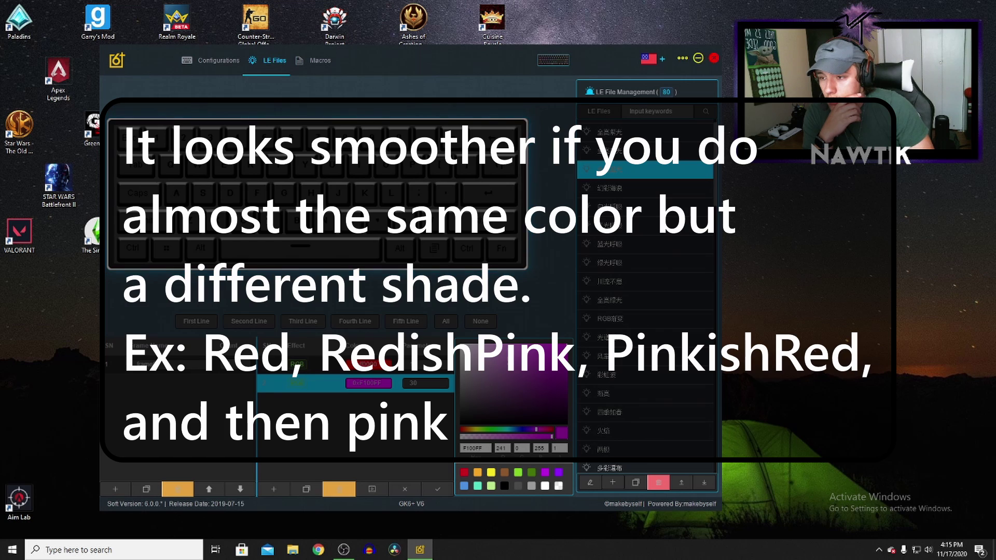
- Assign the keys 7 to Backspace, U to backslash, and H to Enter to the second RGB effect
left_click(312, 364)
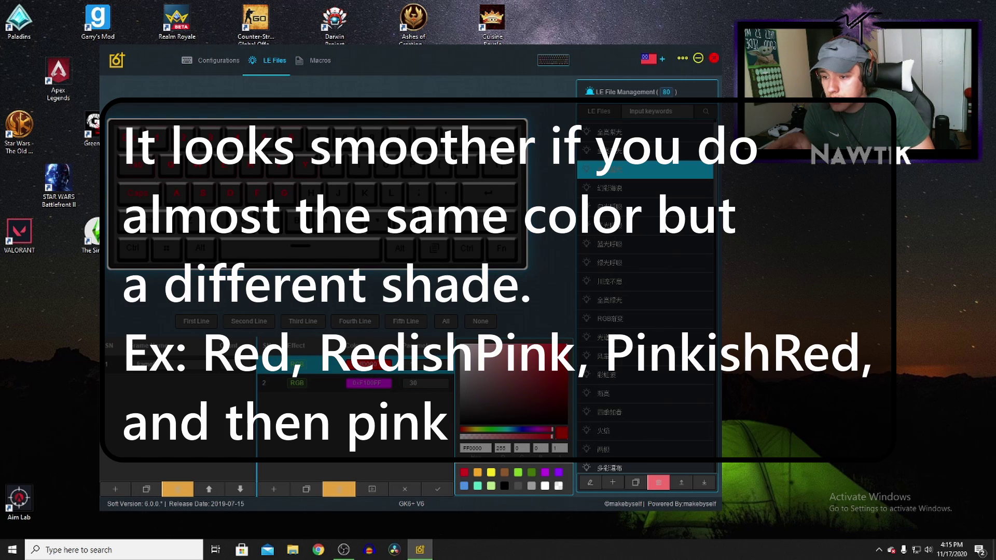
left_click(312, 383)
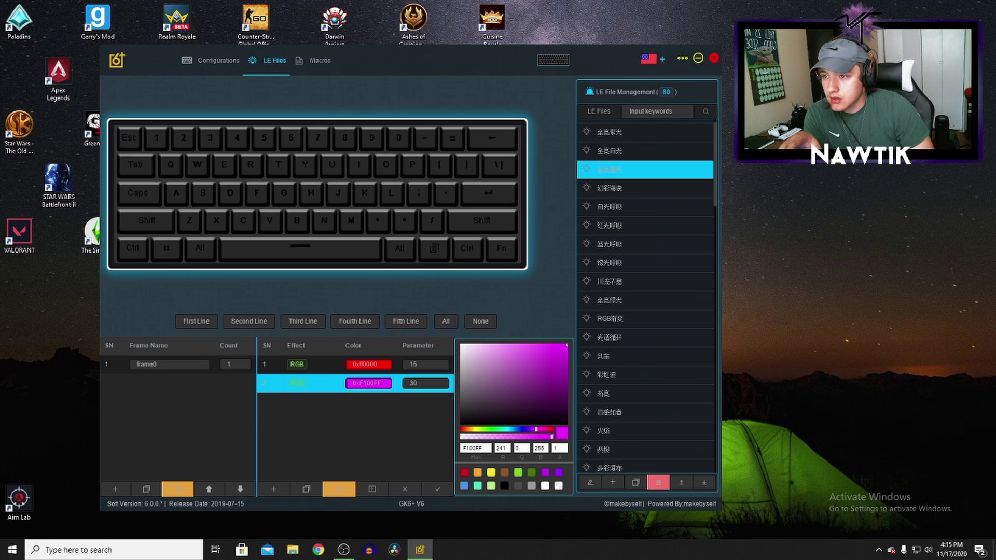
left_click_drag(322, 138, 359, 190)
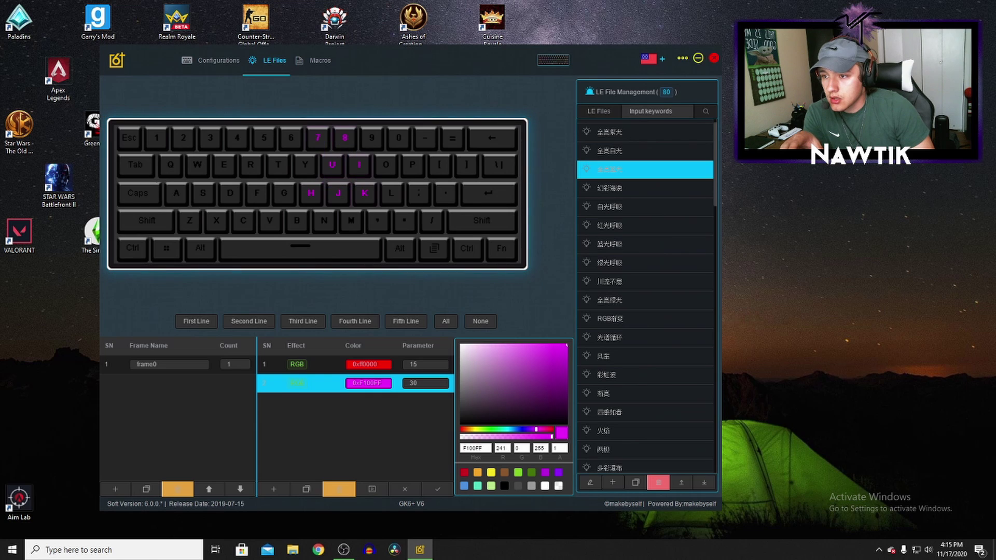
mouse_move(363, 128)
left_mouse_down()
mouse_move(480, 146)
mouse_move(514, 171)
left_mouse_up()
left_click_drag(386, 184, 498, 196)
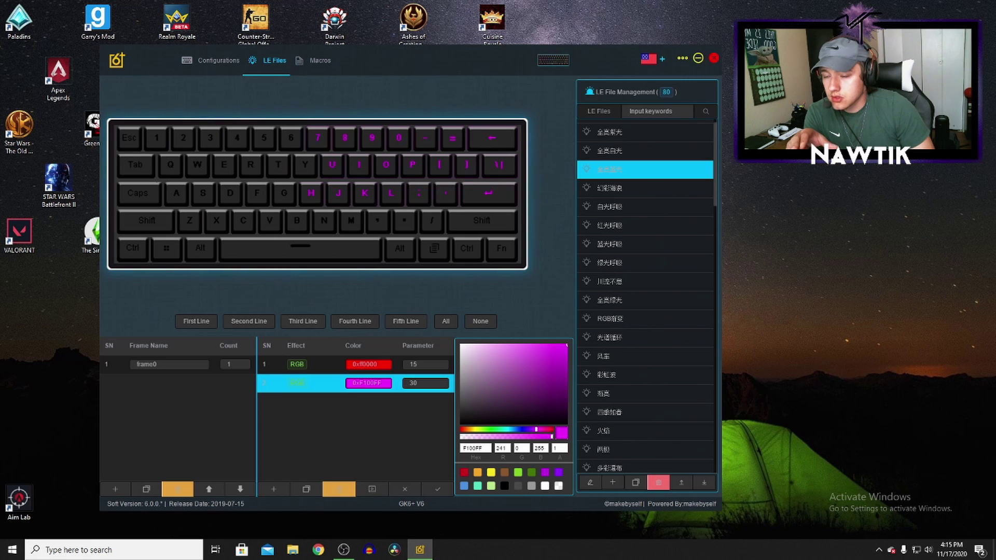
- Add a third RGB effect to frame0 with the colour 6600FF
left_click(274, 489)
left_click(279, 464)
left_click_drag(551, 429, 528, 430)
left_click(327, 383)
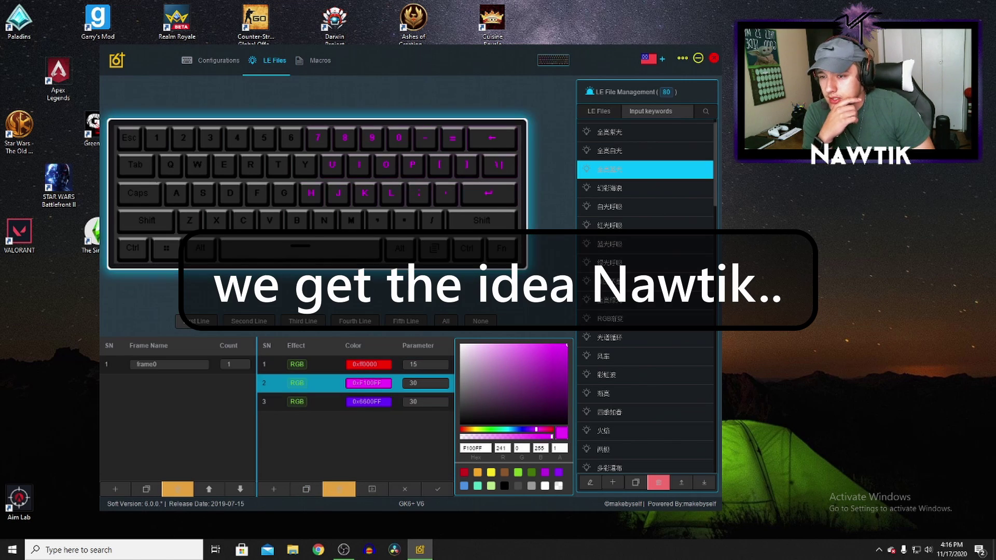
left_click(327, 402)
- Add a fourth RGB effect to frame0 with the colour 0014FF
left_click(274, 489)
left_click(284, 462)
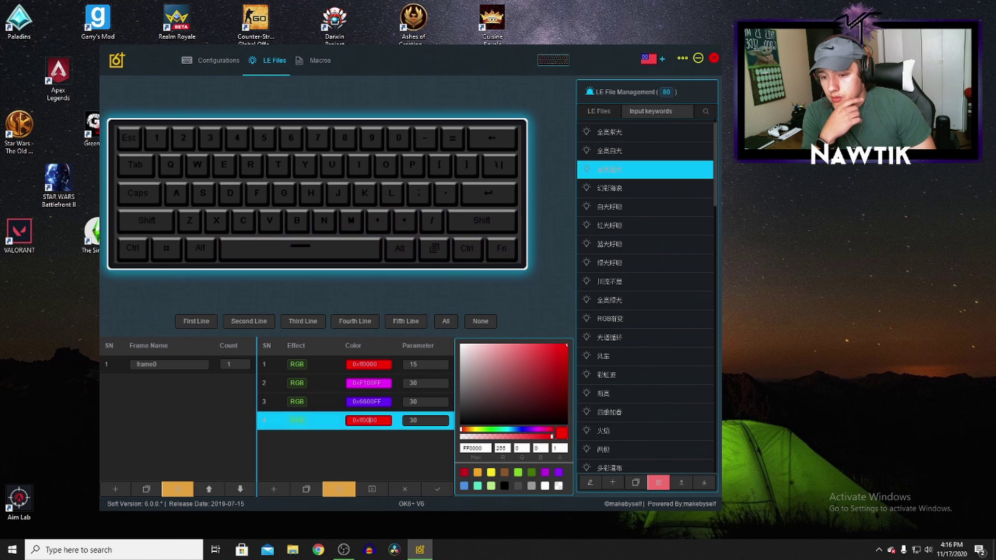
left_click_drag(461, 429, 521, 430)
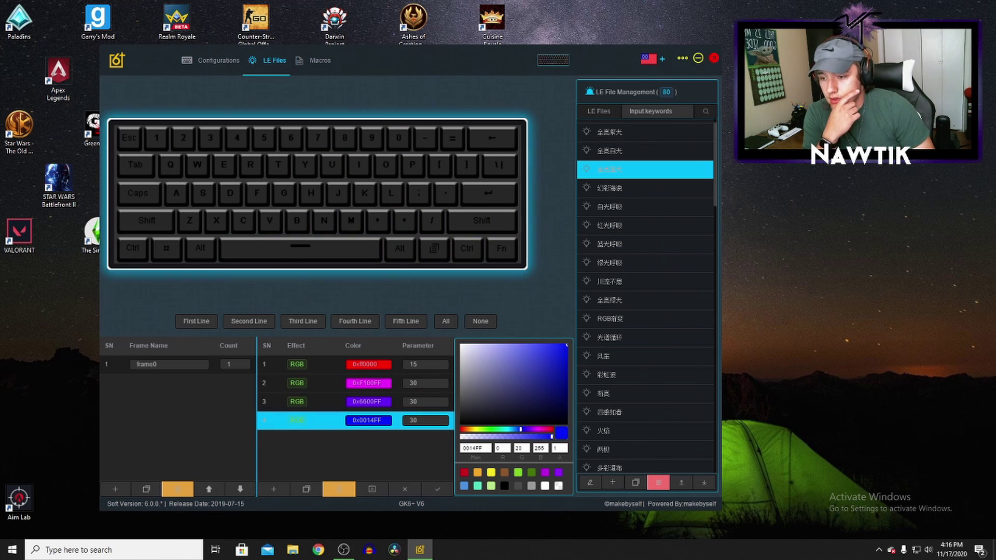
- Assign Caps, A, S, left Shift, Z to B, and the Ctrl, # and Alt keys beside the spacebar's left end to the fourth RGB effect
left_click(326, 401)
left_click_drag(123, 250, 168, 269)
left_click(327, 365)
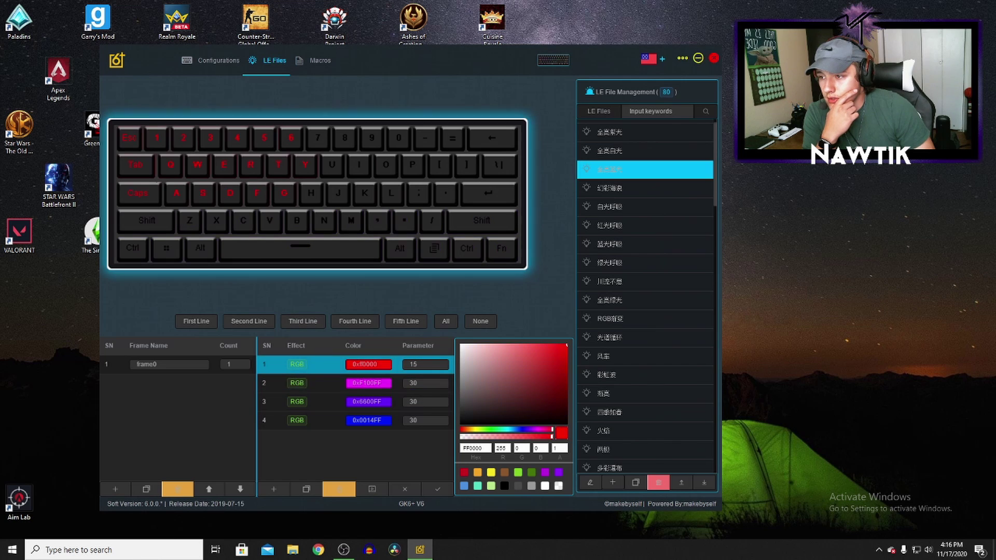
left_click(326, 420)
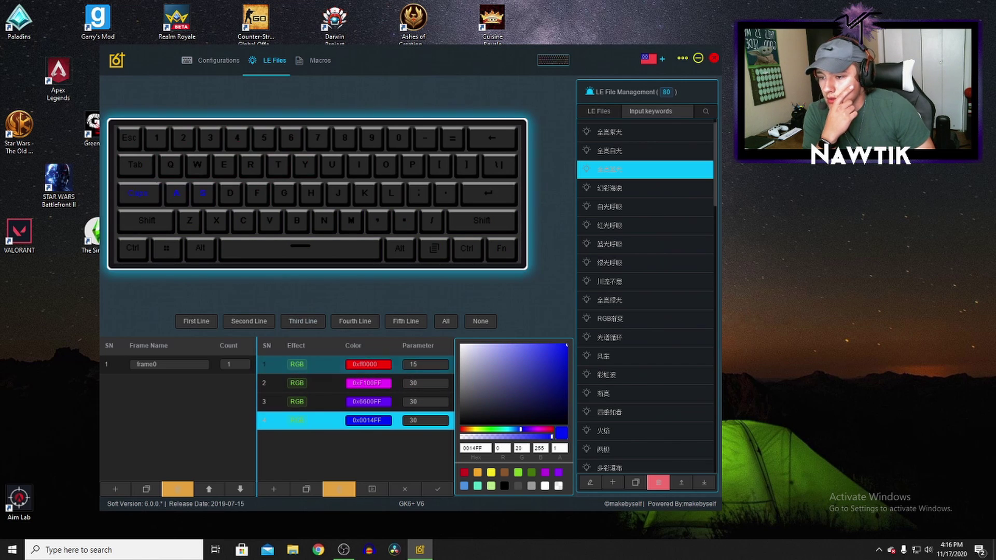
left_click(327, 383)
left_click(327, 402)
left_click(326, 383)
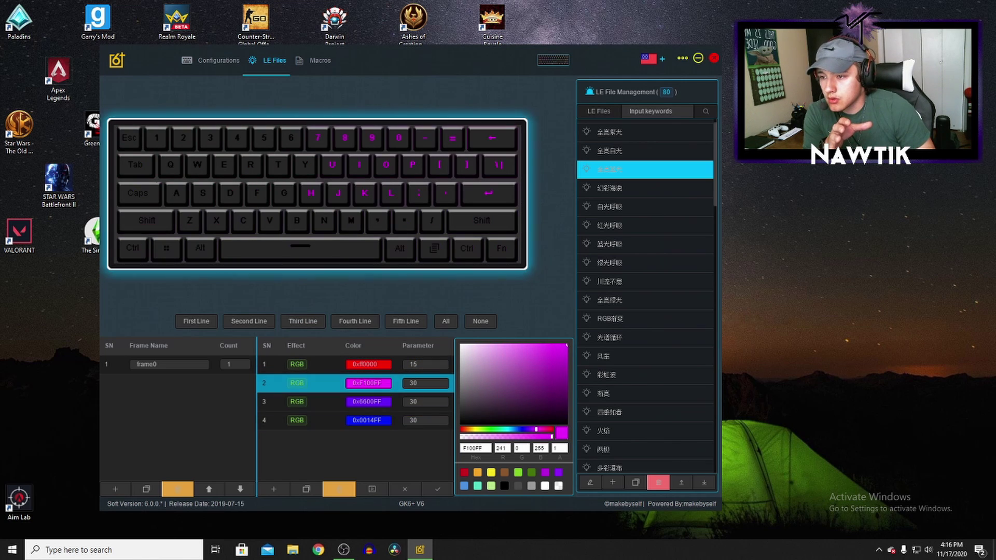
left_click(327, 421)
left_click(326, 402)
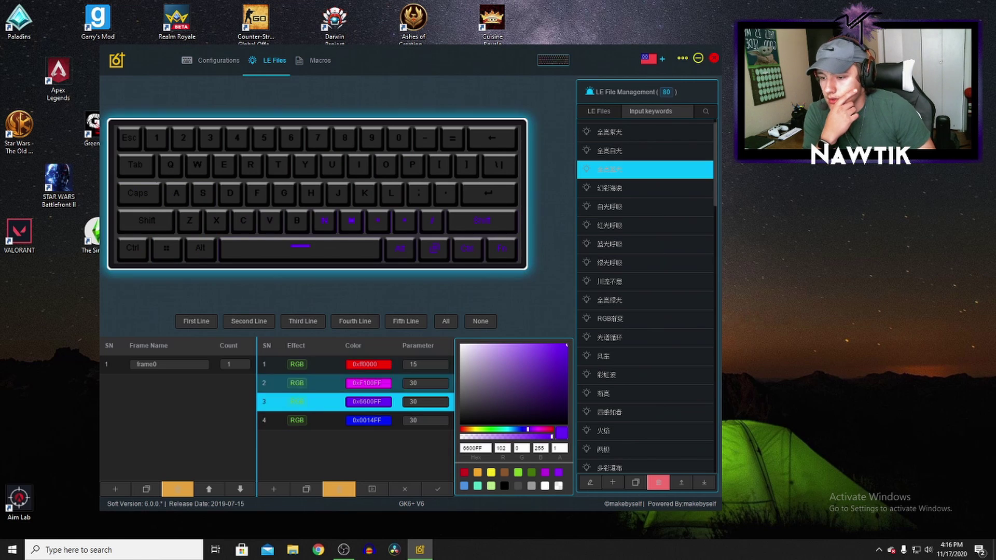
left_click(327, 420)
left_click_drag(189, 226, 150, 228)
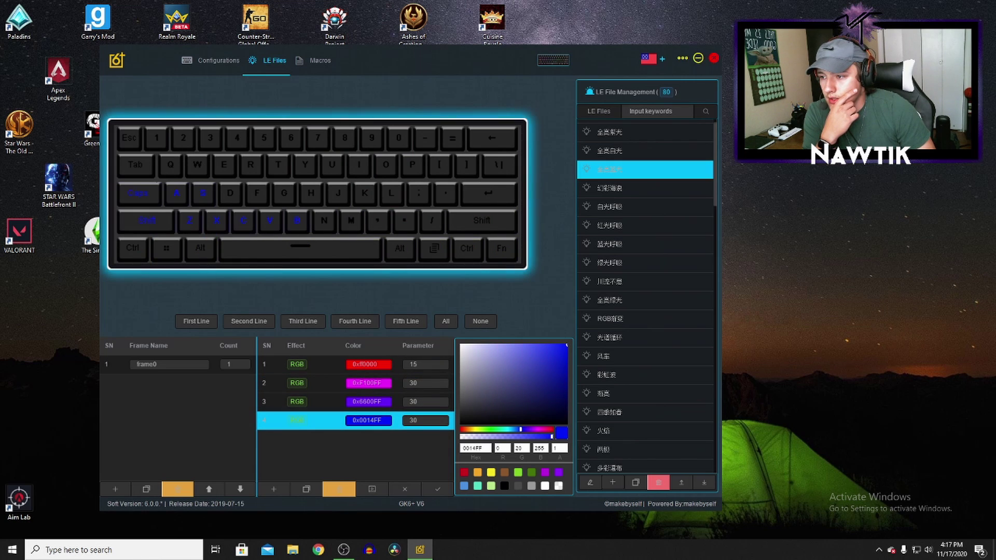
left_click_drag(198, 275, 135, 249)
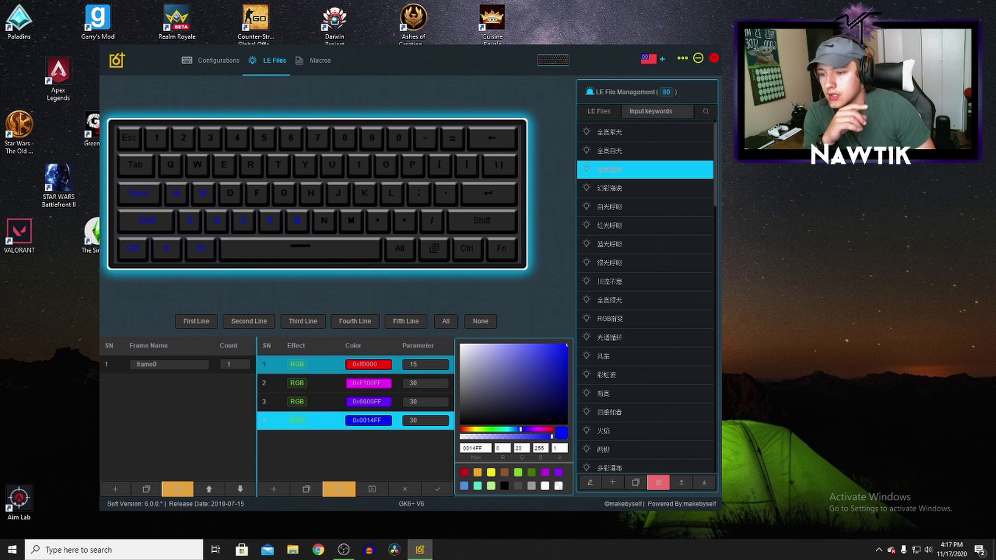
- Review which keys are assigned to each of the four RGB effects in frame0
left_click(327, 364)
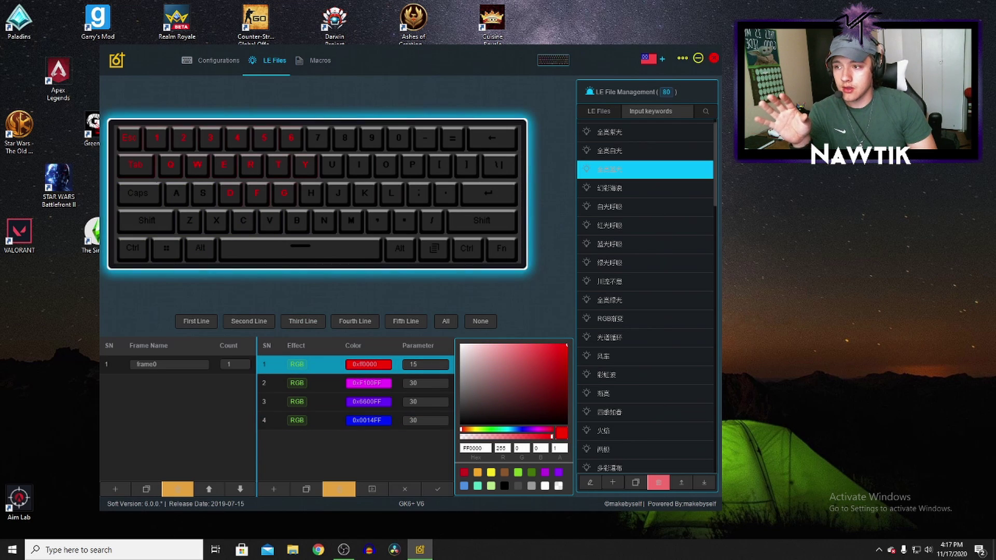
left_click(327, 383)
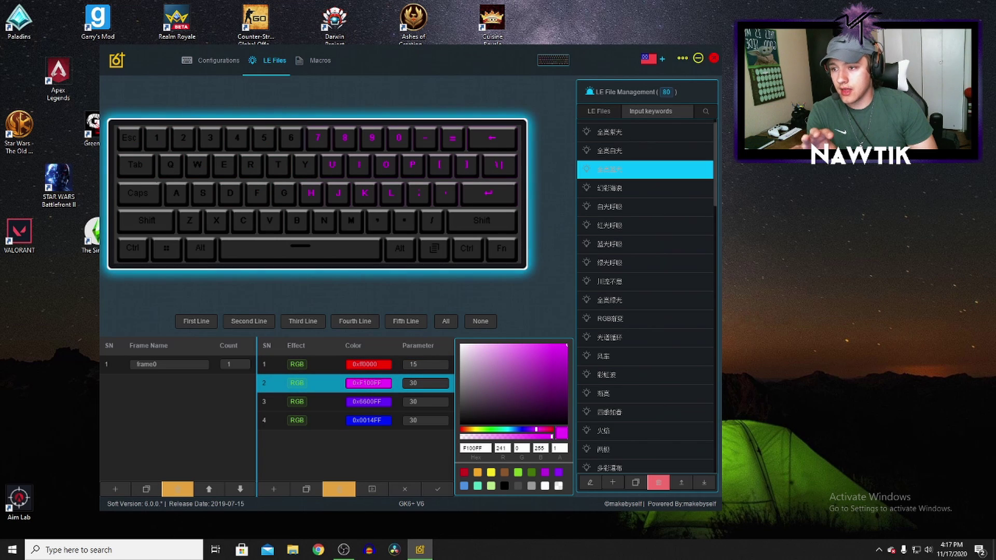
left_click(327, 402)
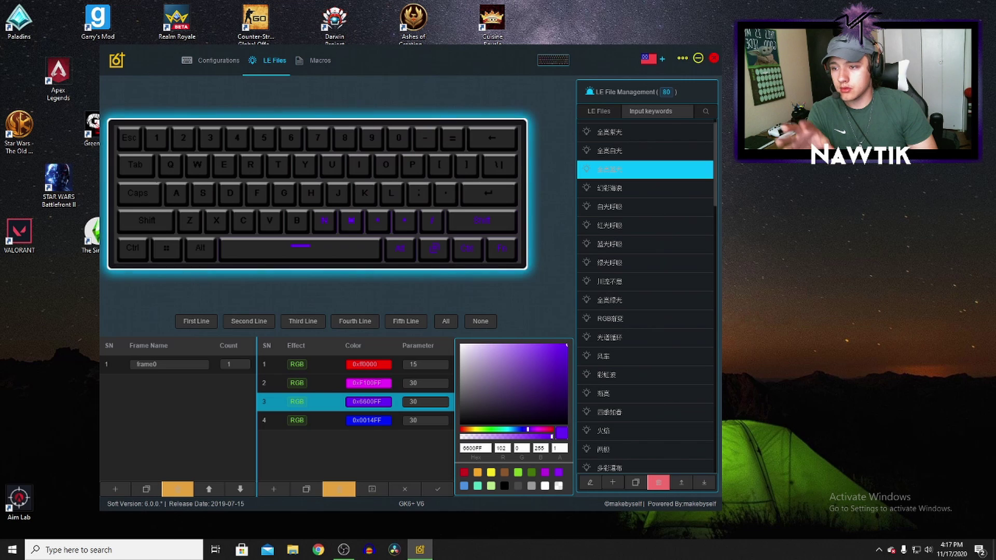
left_click(326, 420)
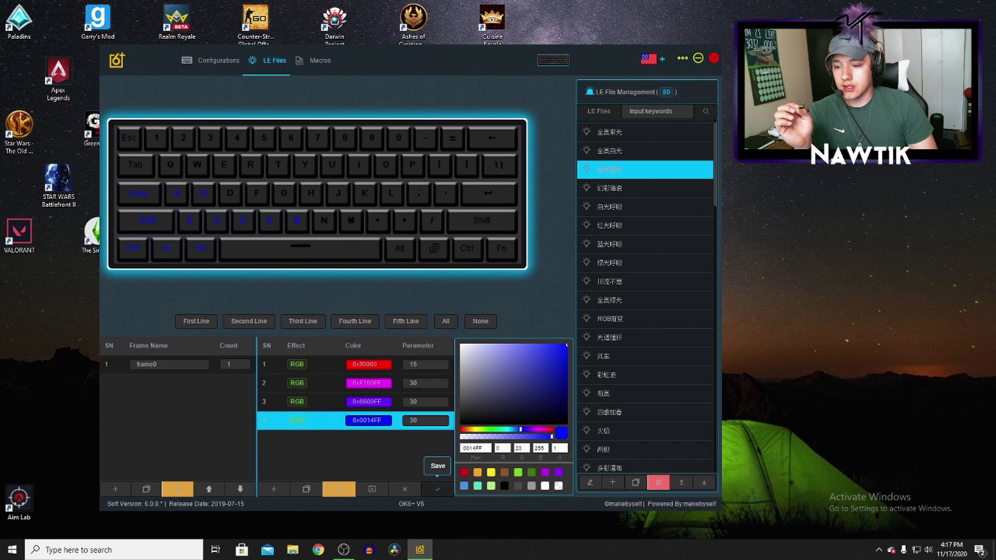
- Save the edited 全亮蓝光 light effect and assign it to Layer 1 of the keyboard configuration
left_click(437, 490)
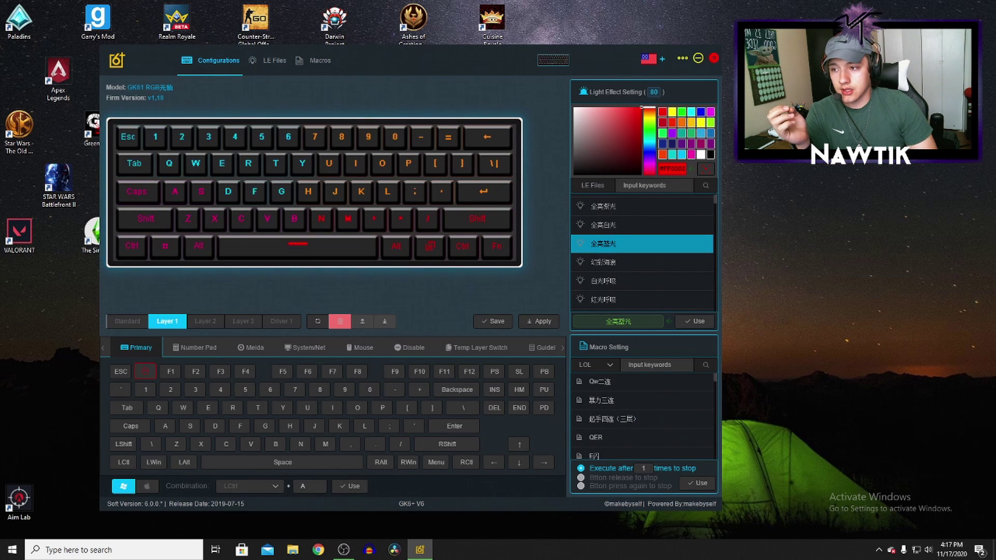
left_click(695, 321)
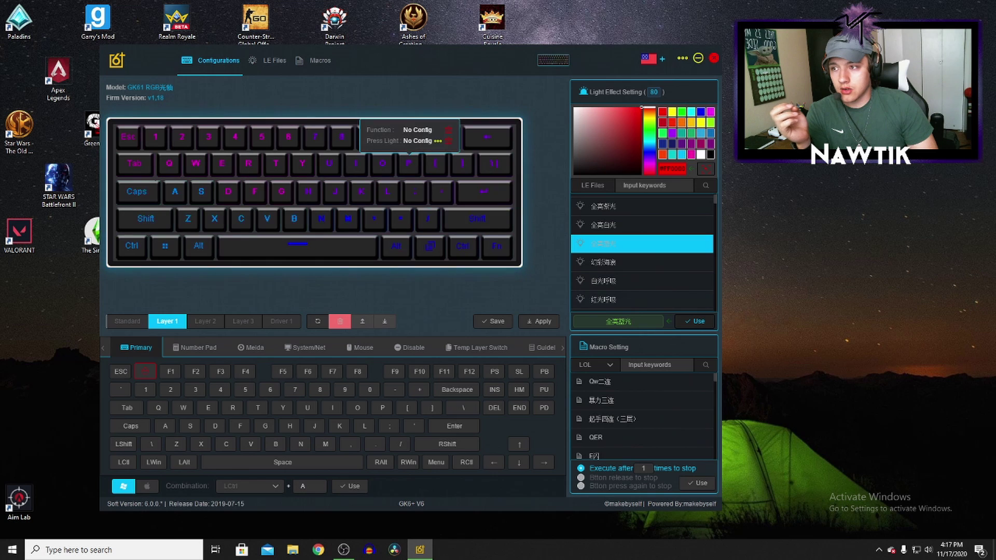
- Reopen the 全亮蓝光 light effect, set the parameter of the second, third and fourth RGB effects to 15, and save it
left_click(273, 60)
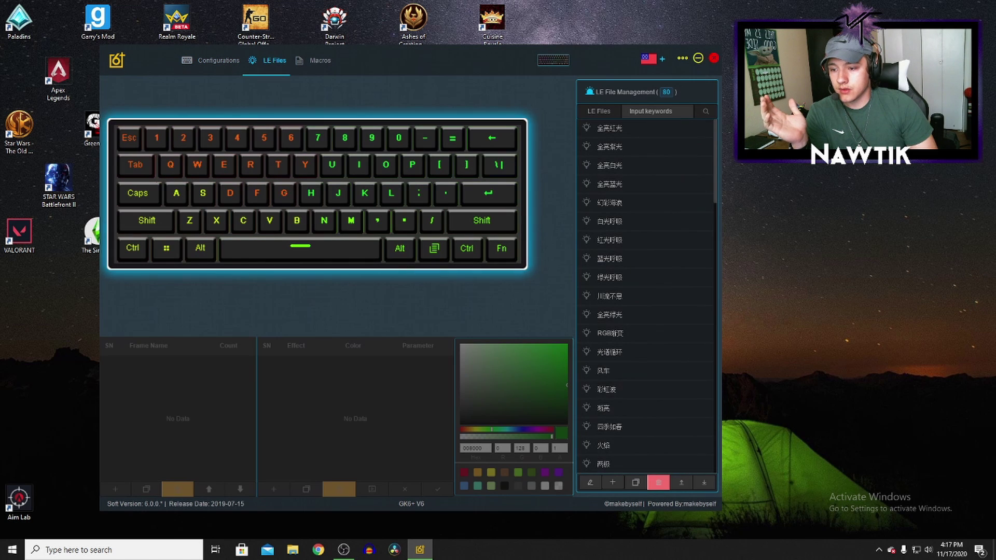
scroll(646, 306, "down", 1)
left_click(646, 169)
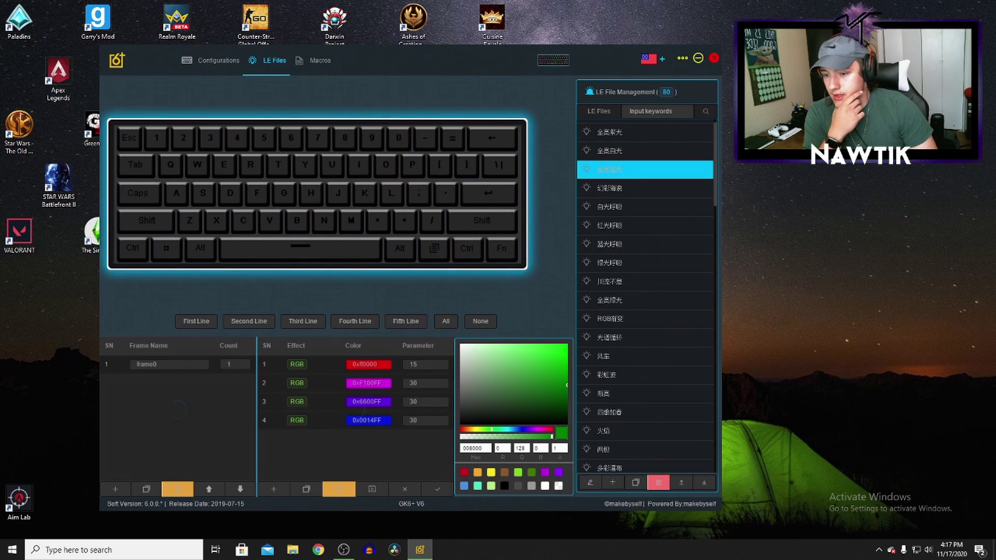
left_click(422, 383)
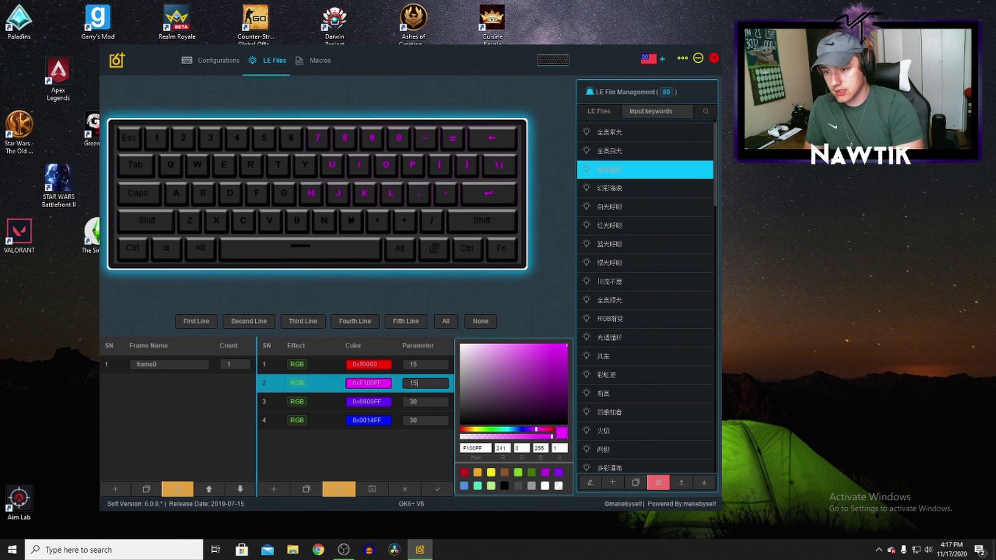
left_click(423, 401)
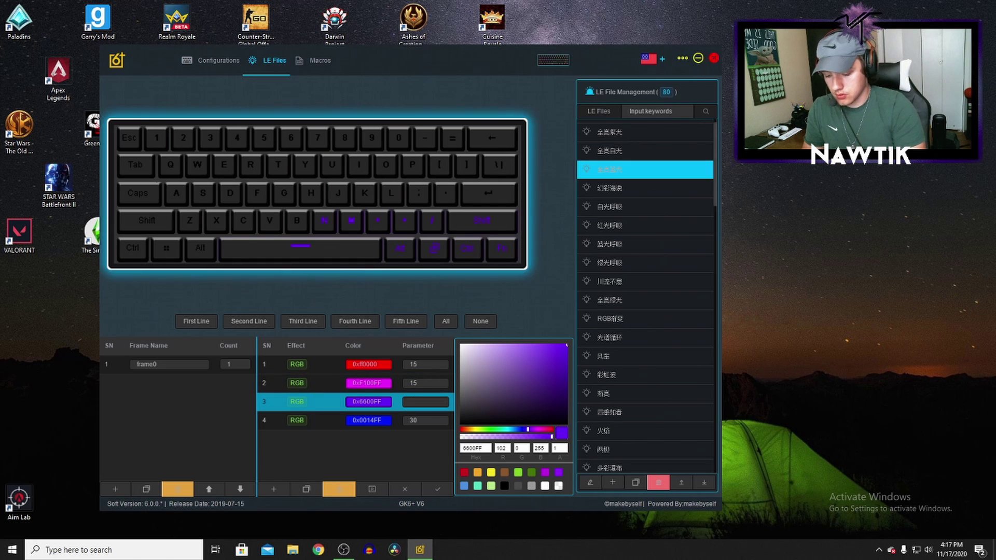
left_click(423, 420)
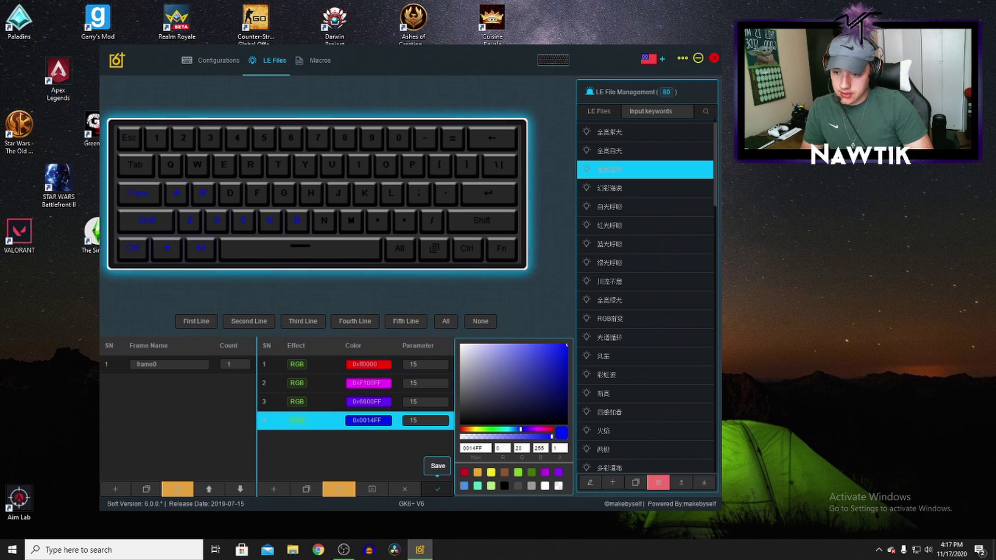
left_click(437, 489)
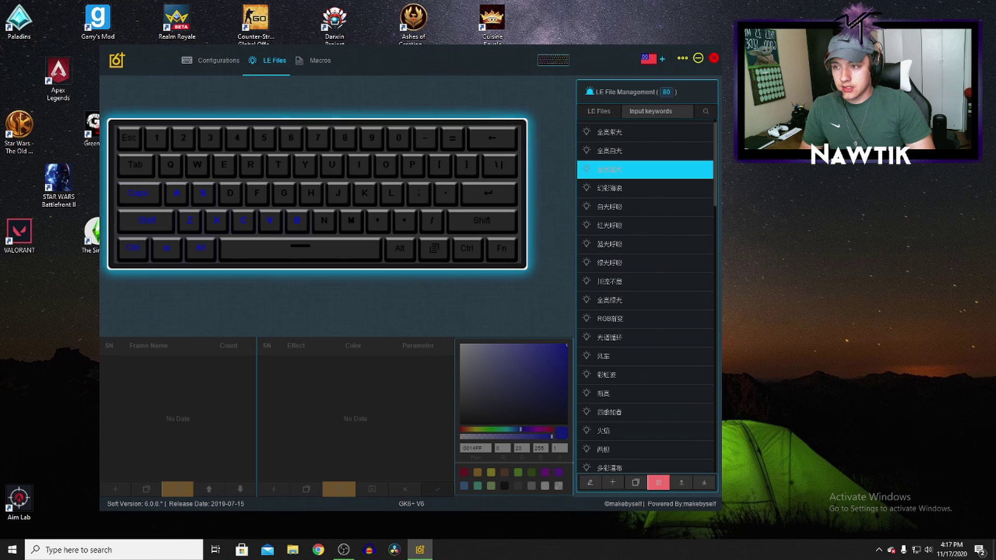
- Return to the keyboard configurations and apply the Layer 1 setup with the updated light effect to the keyboard
left_click(218, 60)
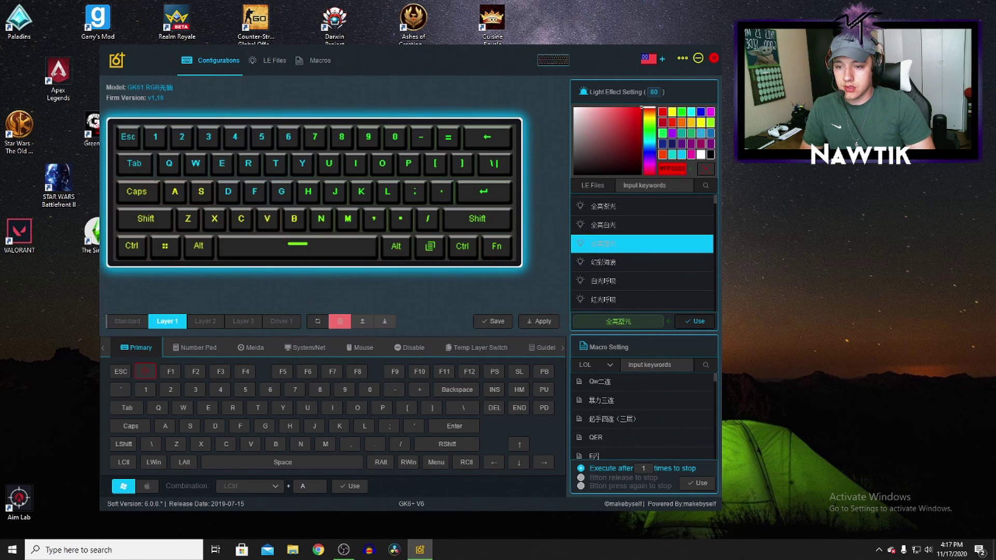
left_click(538, 321)
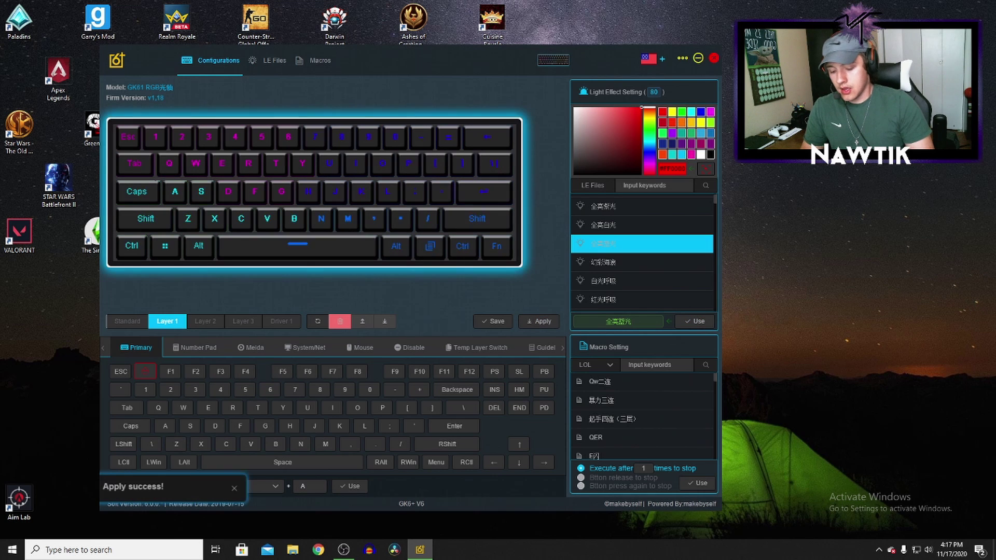